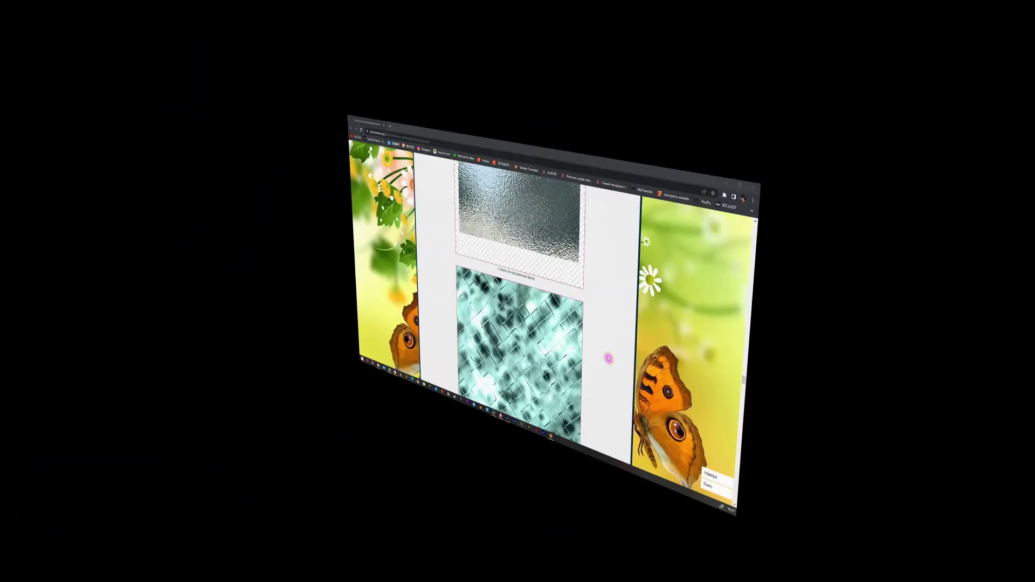
Create a new white 1500×1500 px document.
scroll(746, 369, "down", 2)
scroll(745, 369, "down", 1)
scroll(745, 369, "up", 1)
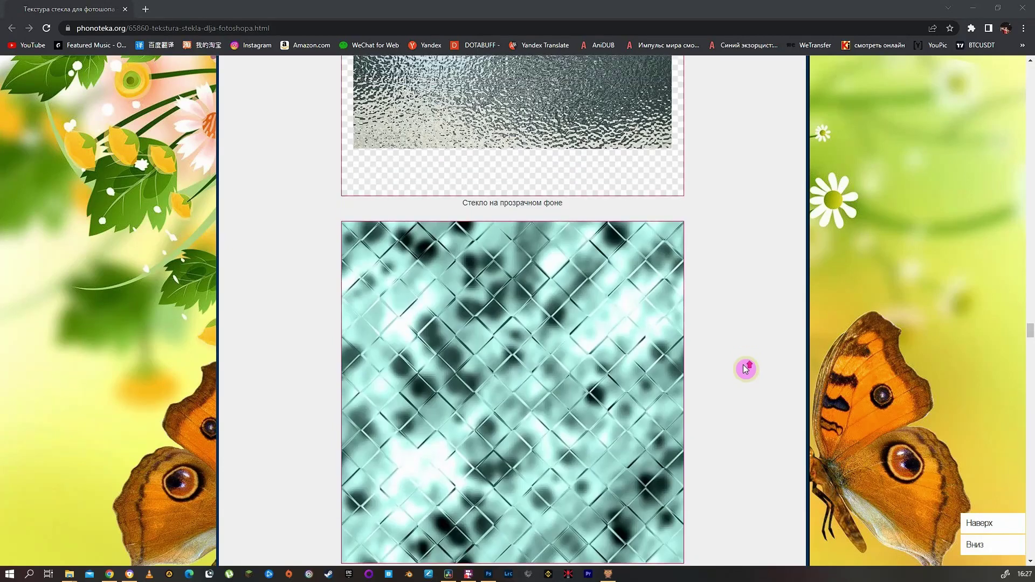
scroll(744, 365, "down", 1)
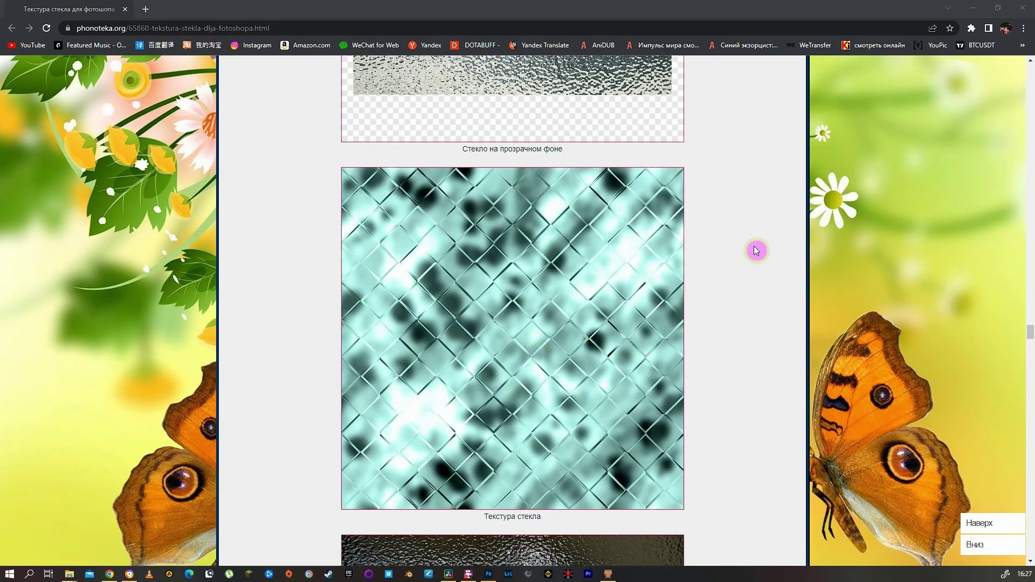
scroll(736, 291, "up", 2)
scroll(700, 345, "up", 15)
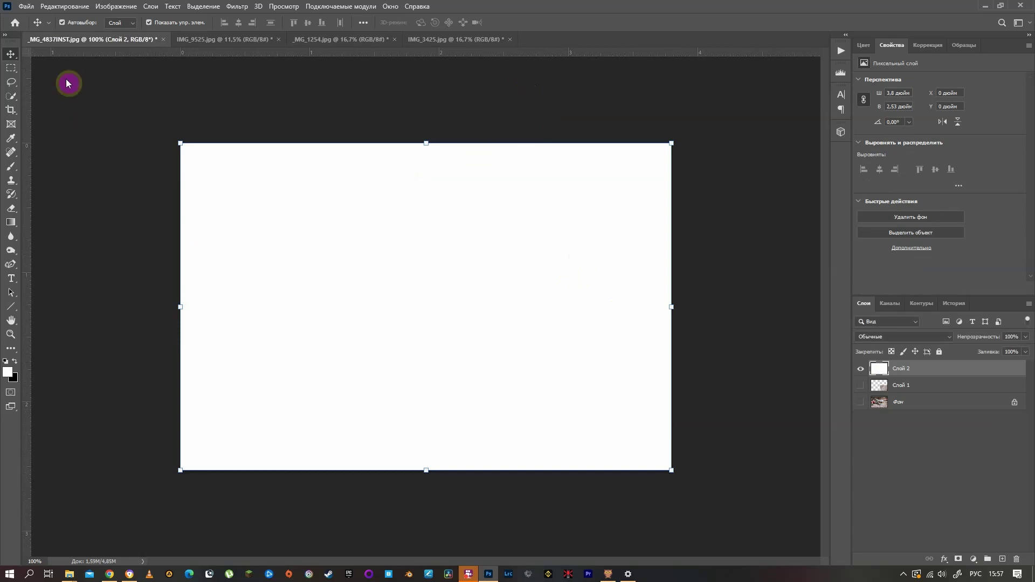
left_click(24, 7)
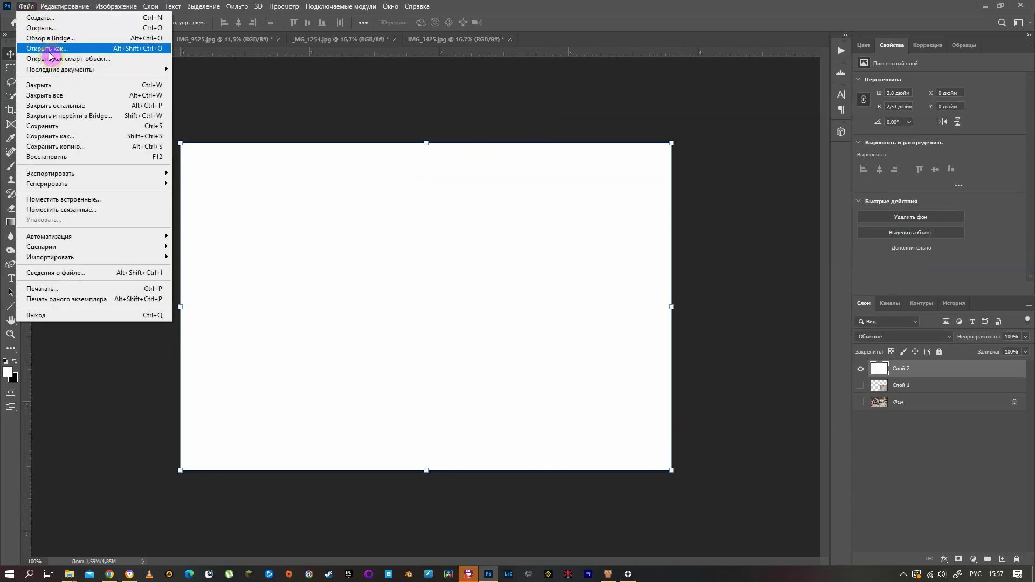
left_click(43, 18)
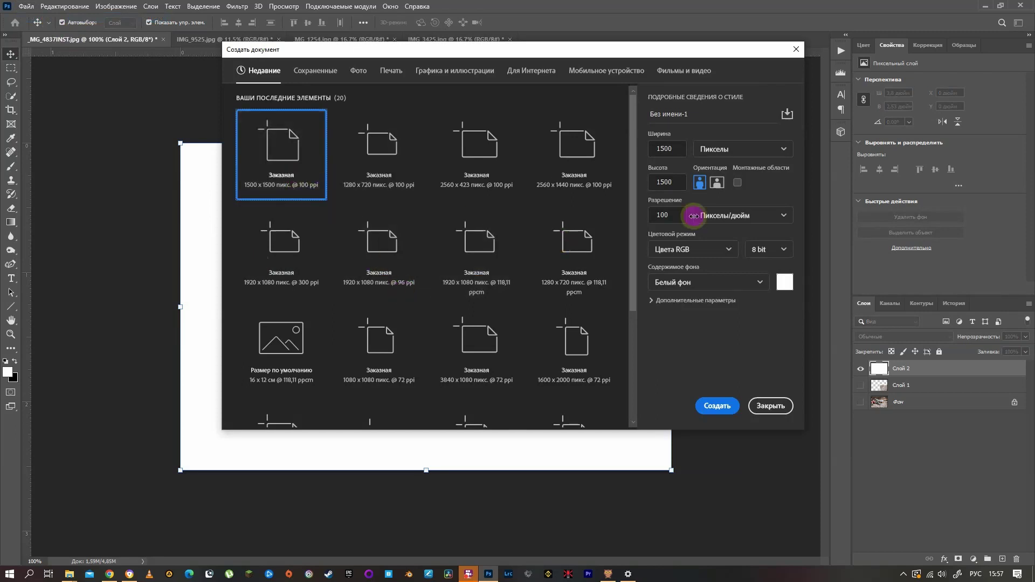
double_click(665, 184)
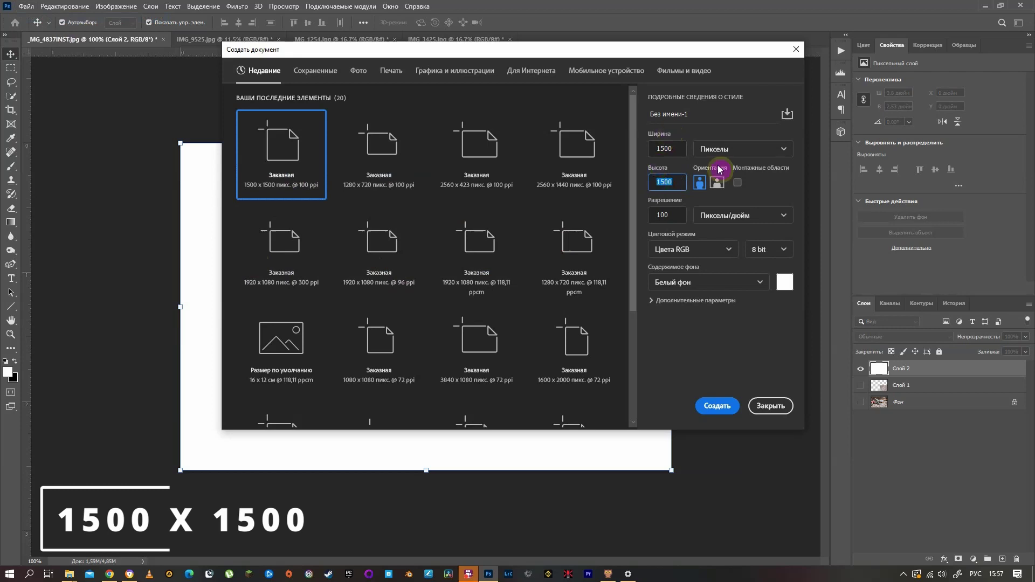
left_click(716, 406)
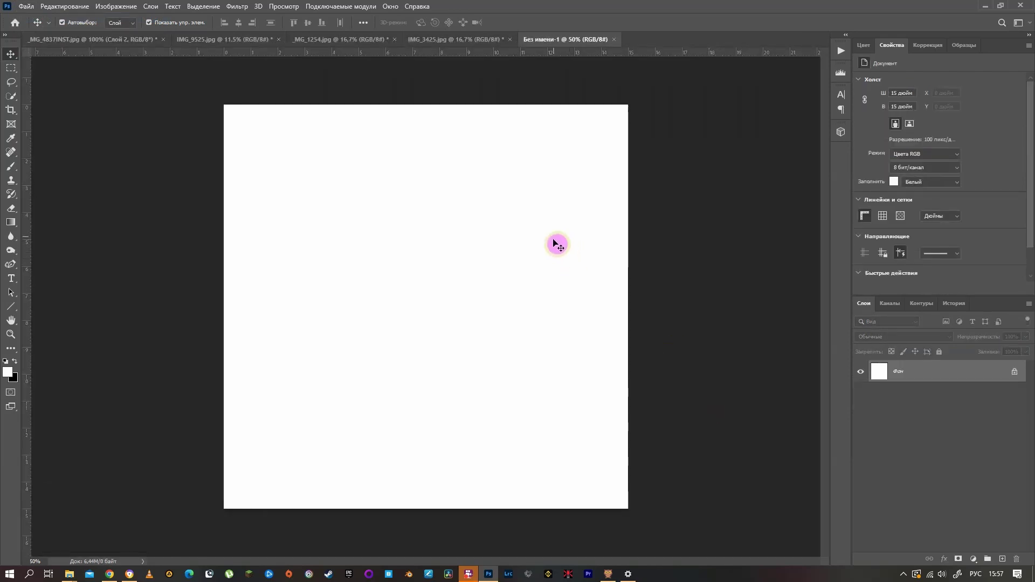
Create a second blank 1500×1500 px document and add an empty layer above its background.
left_click(28, 6)
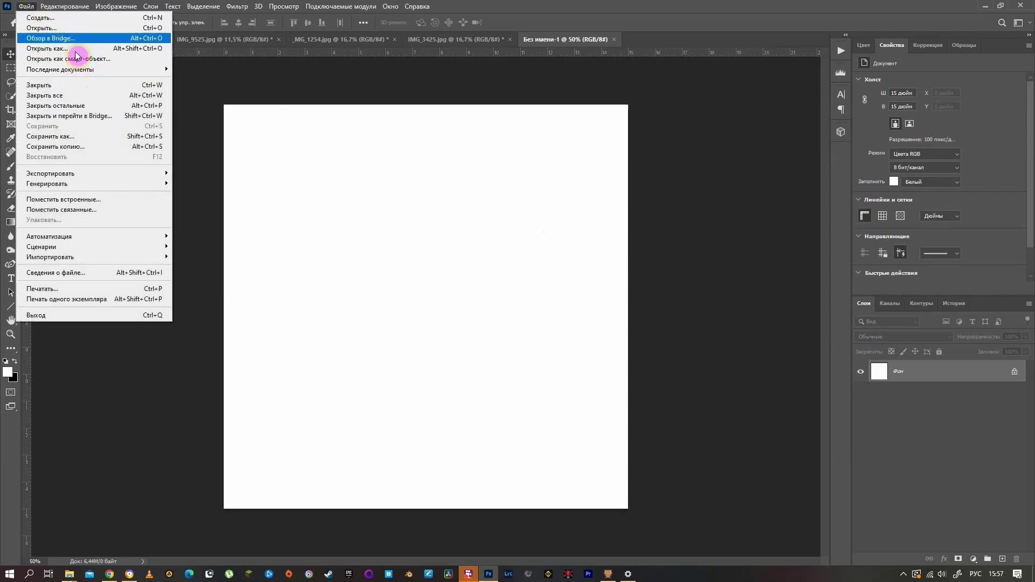
left_click(68, 18)
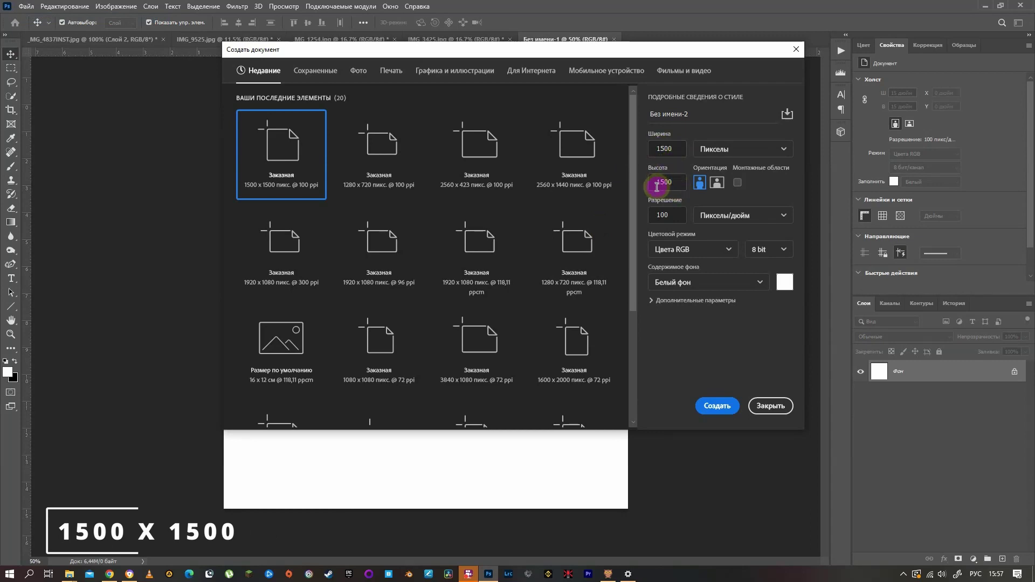
left_click(709, 405)
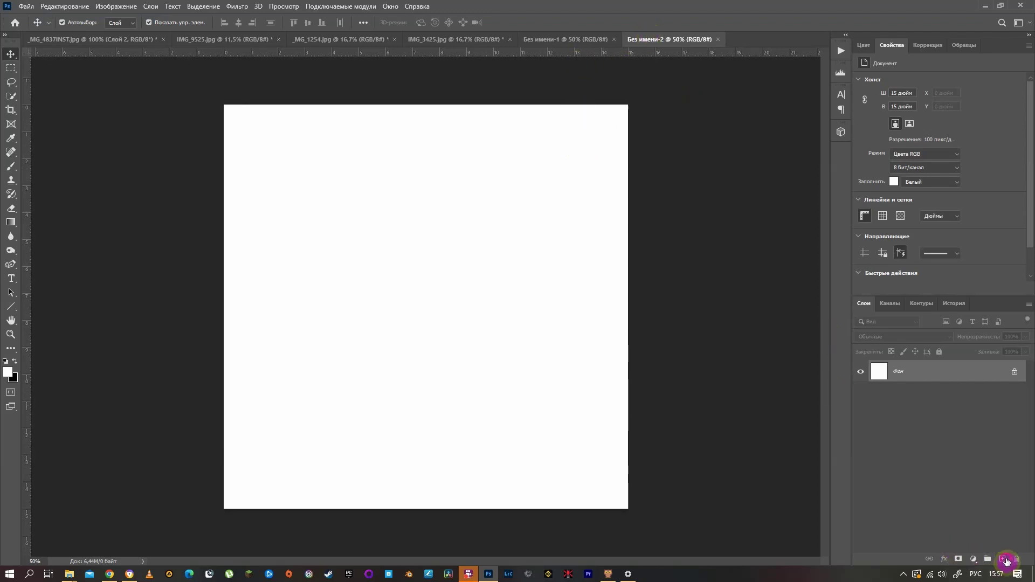
left_click(1003, 560)
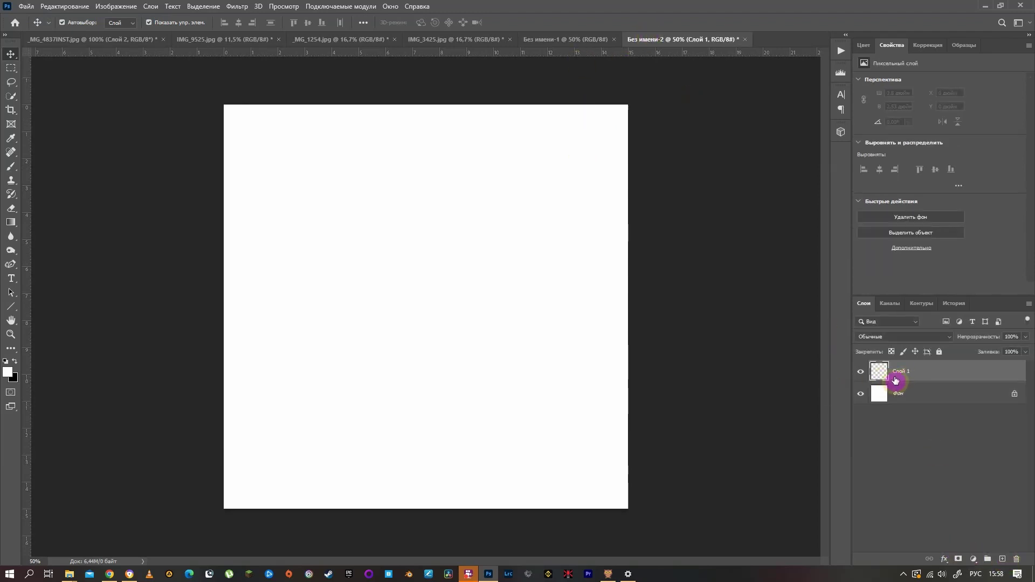
Select a tall narrow rectangle on the canvas's left side with zero feather.
left_click(12, 71)
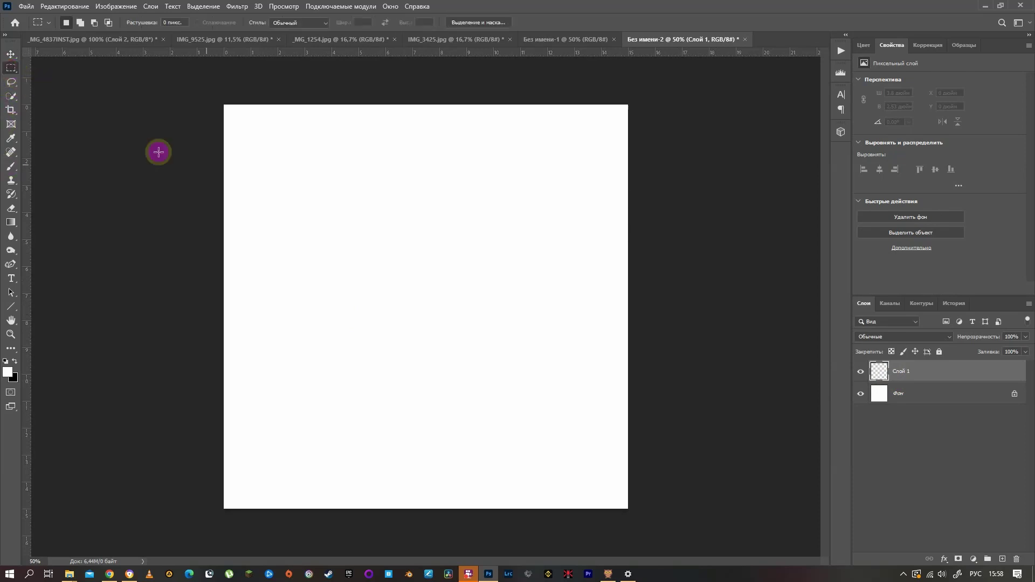
mouse_move(256, 167)
left_mouse_down()
mouse_move(336, 360)
mouse_move(327, 378)
left_mouse_up()
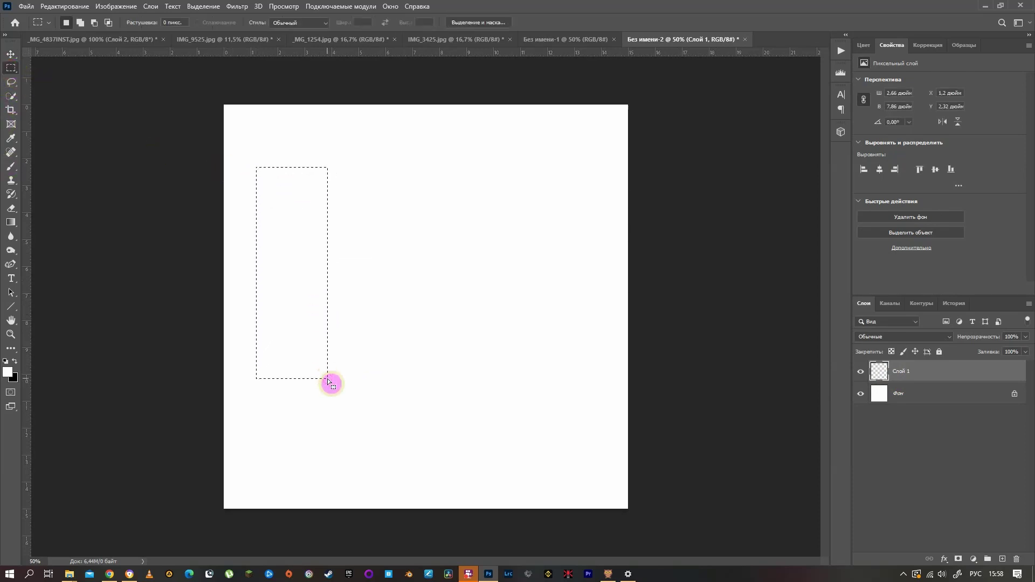
key("Return")
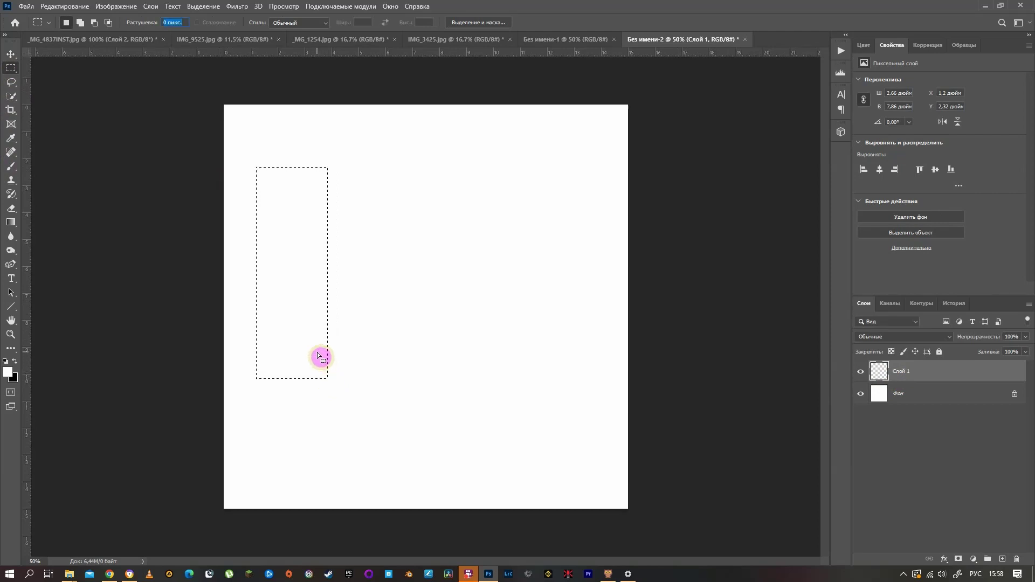
Fill the rectangle with a horizontal white-to-black linear gradient.
left_click(11, 223)
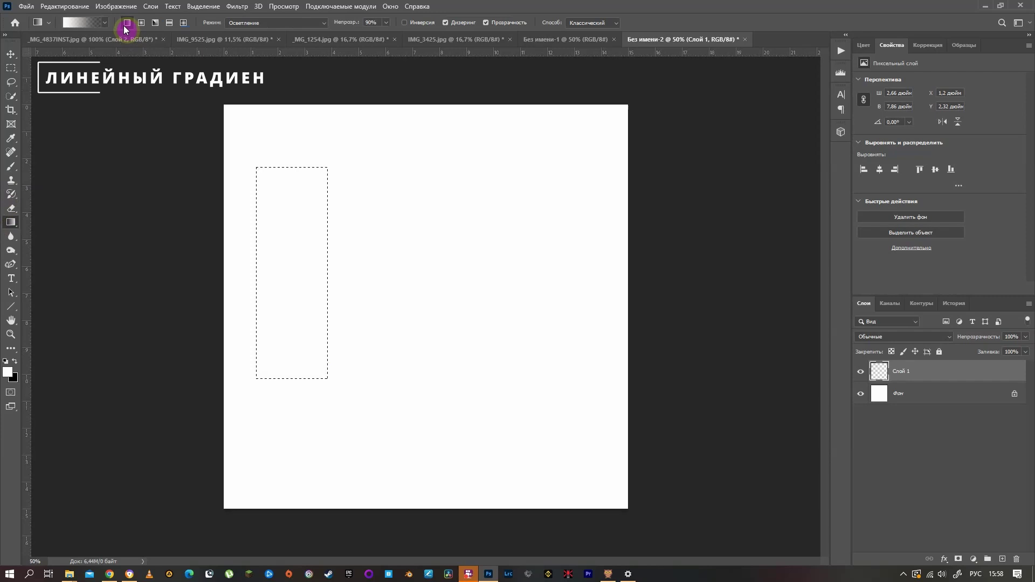
left_click(81, 24)
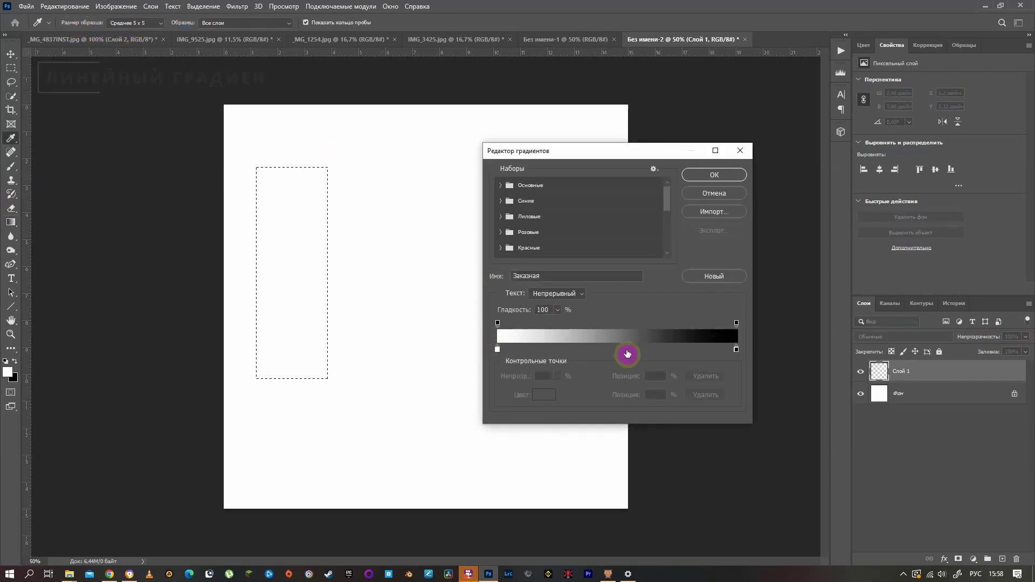
left_click(723, 175)
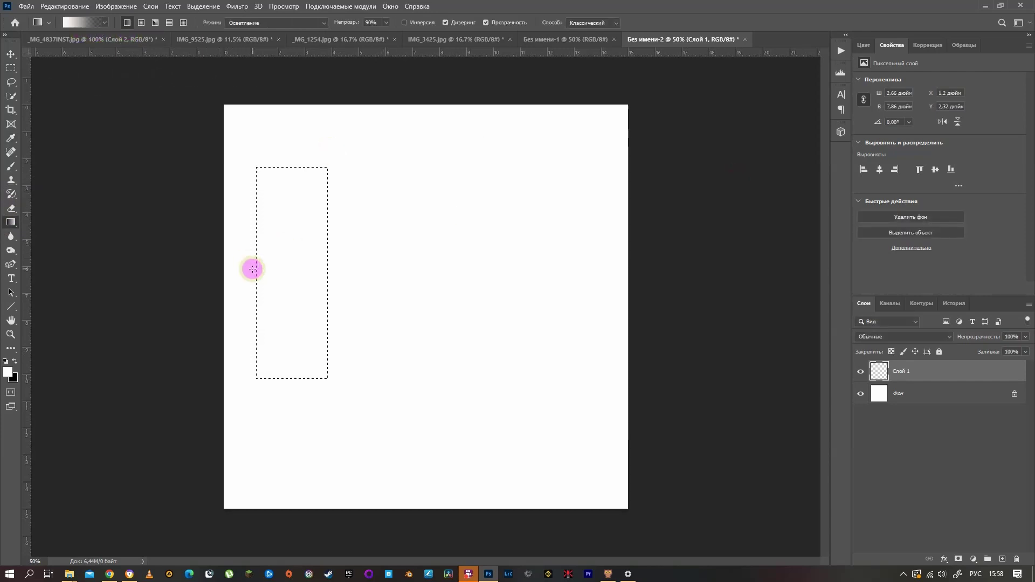
mouse_move(256, 271)
left_mouse_down()
mouse_move(329, 270)
mouse_move(264, 316)
left_mouse_up()
key("v")
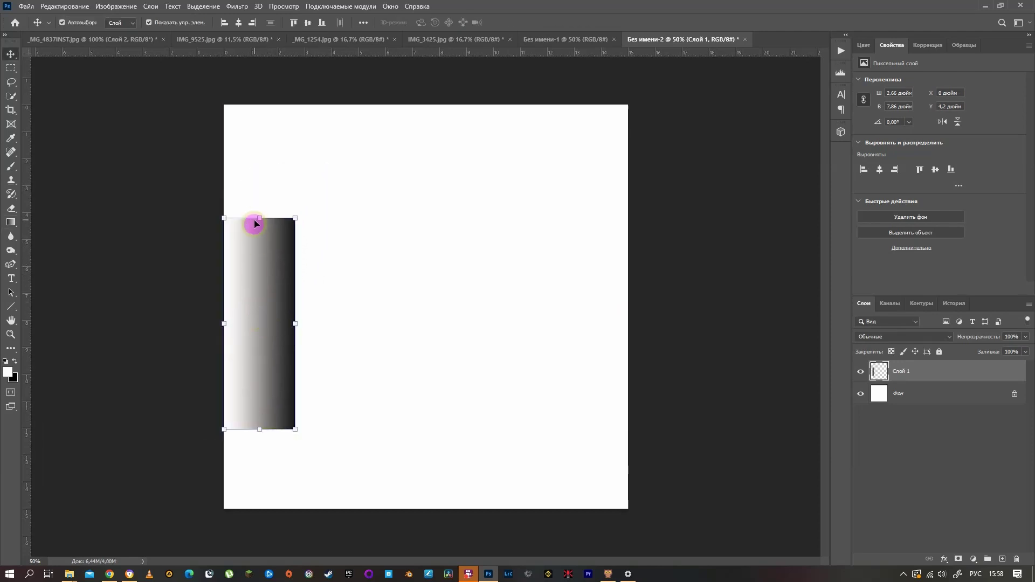
Stretch the gradient strip to full canvas height at about 40% width, then duplicate its layer.
left_click_drag(256, 218, 260, 105)
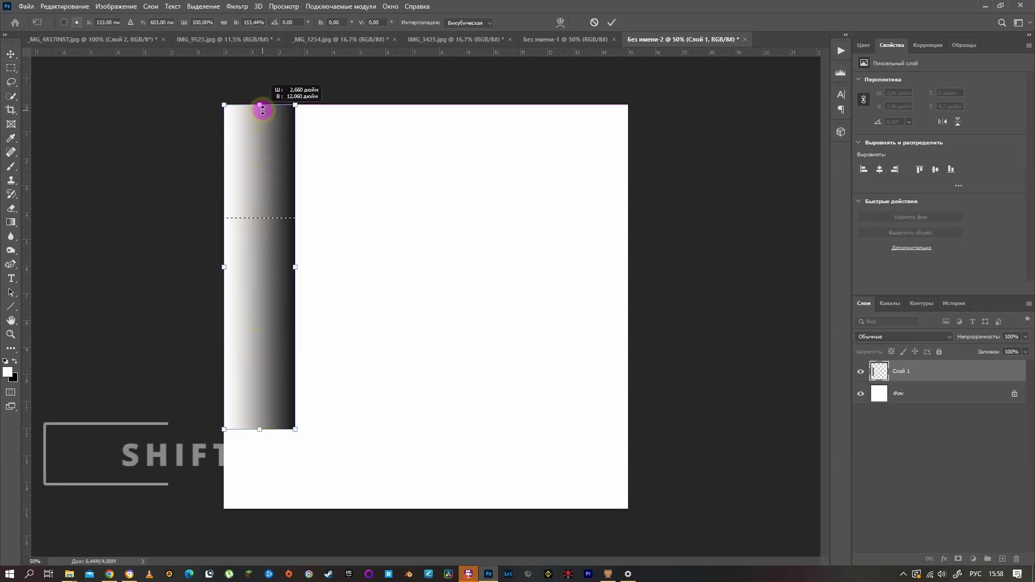
left_click_drag(259, 429, 259, 508)
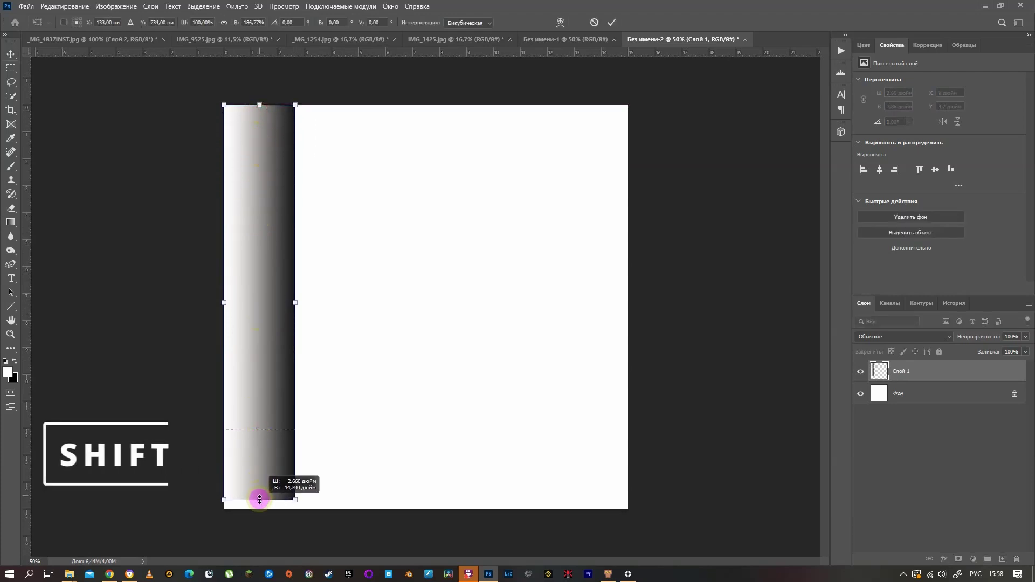
left_click_drag(296, 308, 253, 307)
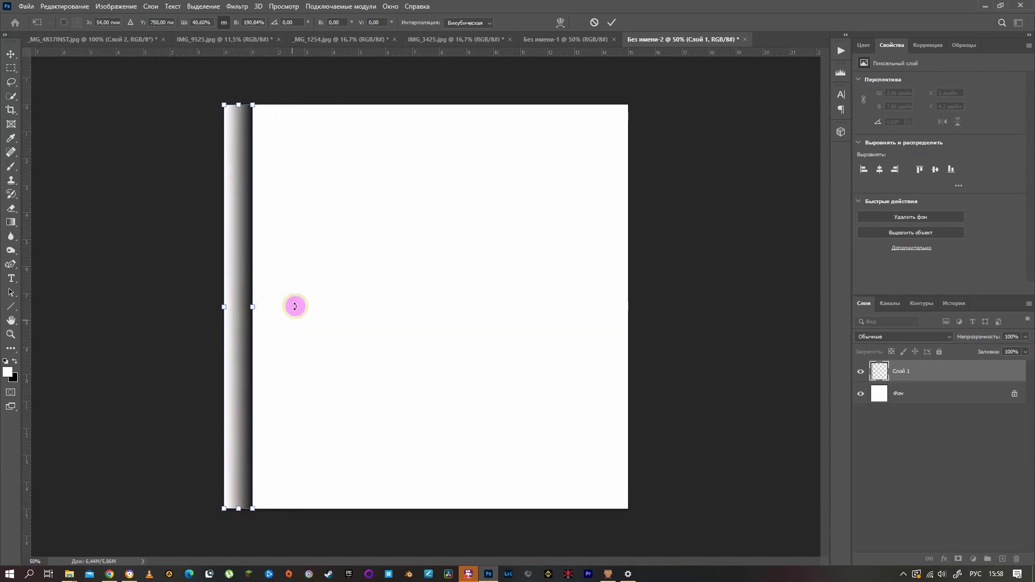
key("Return")
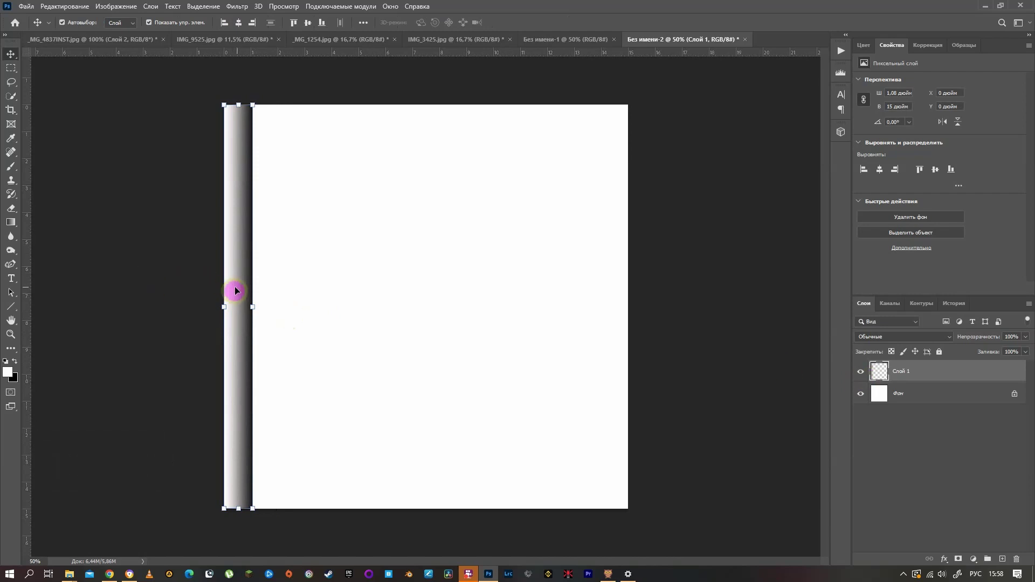
left_click(237, 286, "alt")
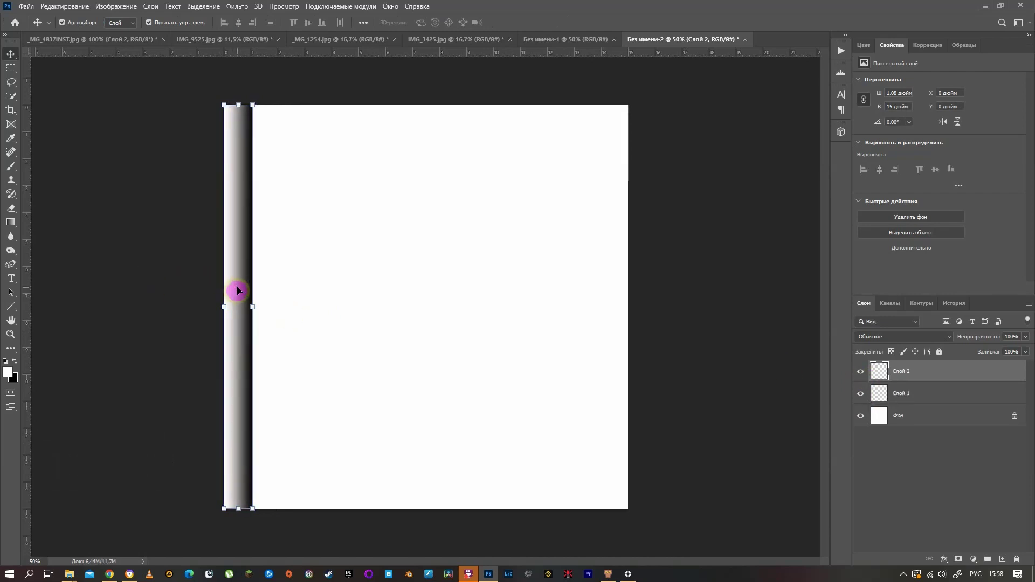
Duplicate the strip repeatedly, placing each copy beside the last until the canvas width is filled.
key("ctrl+j")
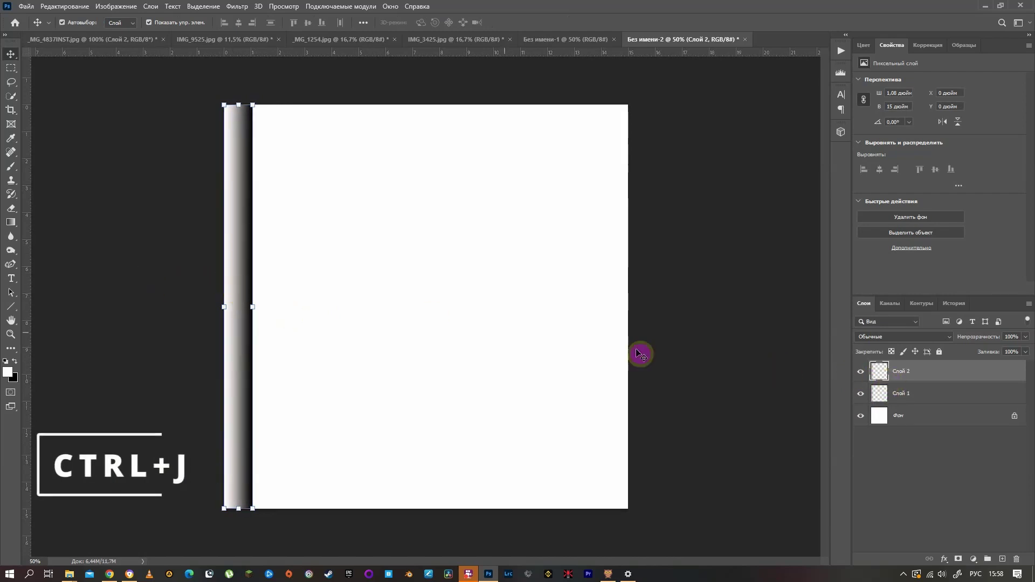
left_click_drag(233, 293, 265, 295)
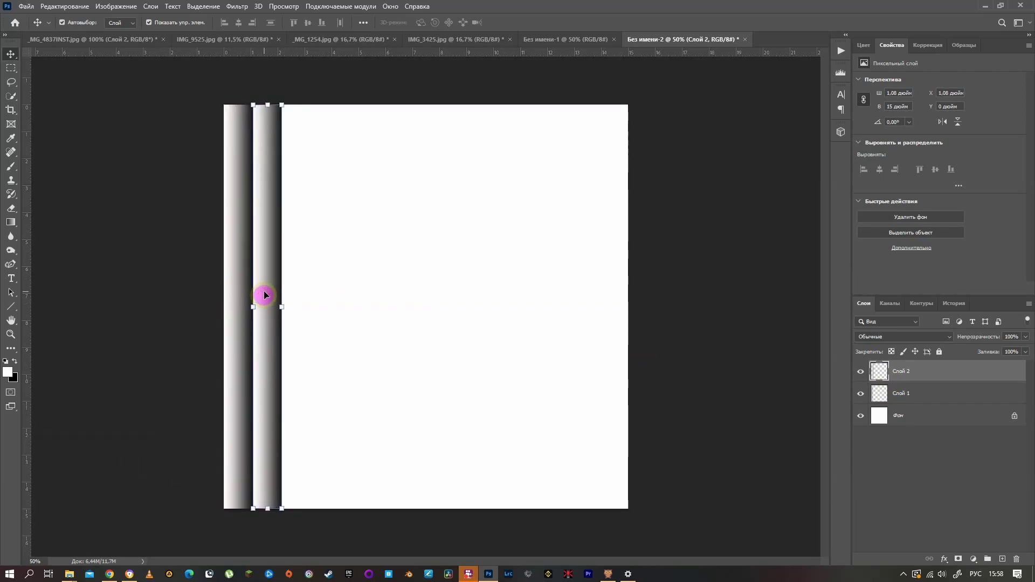
key("ctrl+j")
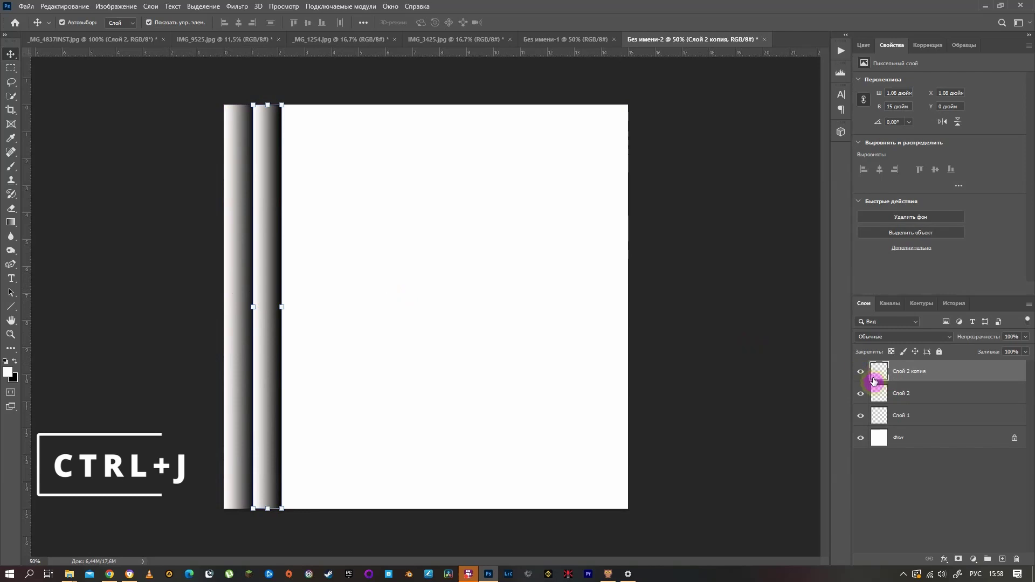
left_click_drag(264, 295, 290, 295)
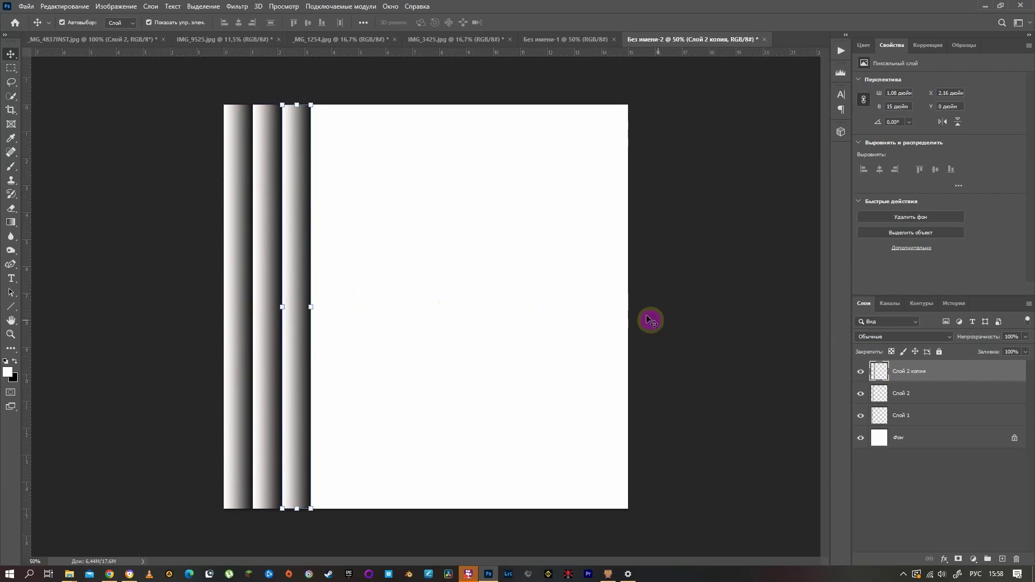
key("ctrl")
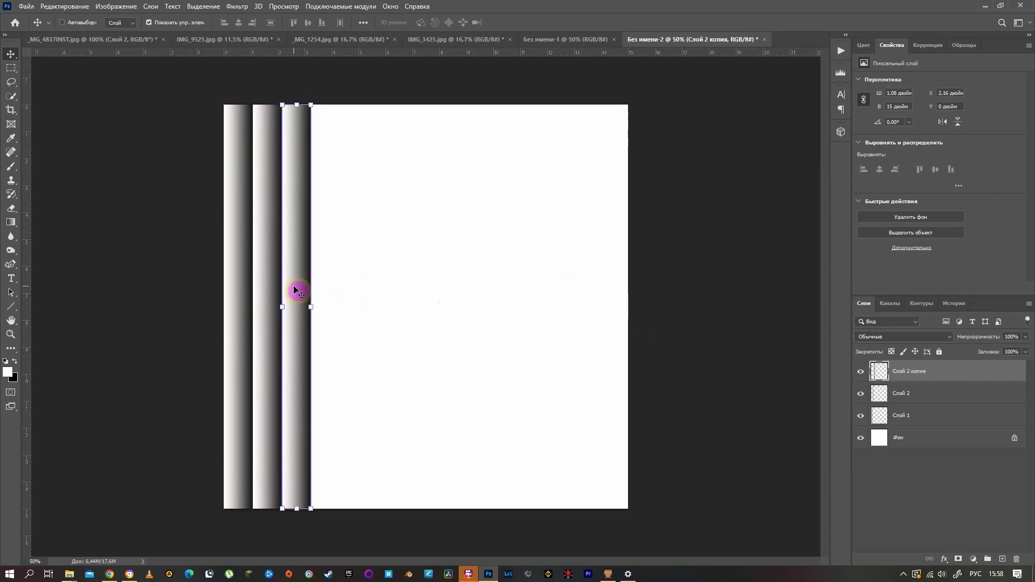
mouse_move(296, 292)
left_mouse_down()
mouse_move(379, 285)
mouse_move(632, 302)
left_mouse_up()
Select all stripe layers and convert them into one smart object, Слой 2 копия 13.
left_click(699, 351)
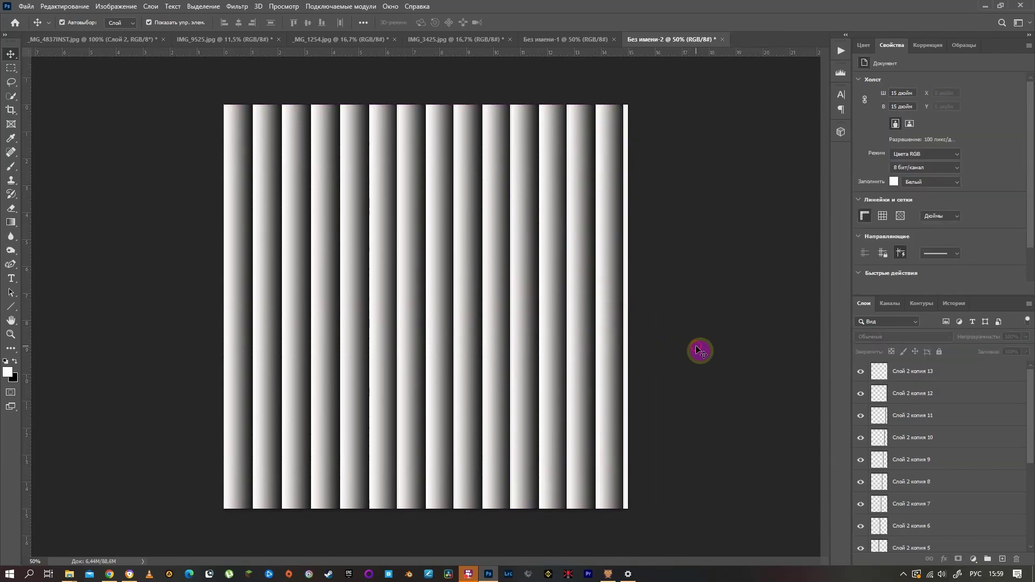
left_click(927, 378)
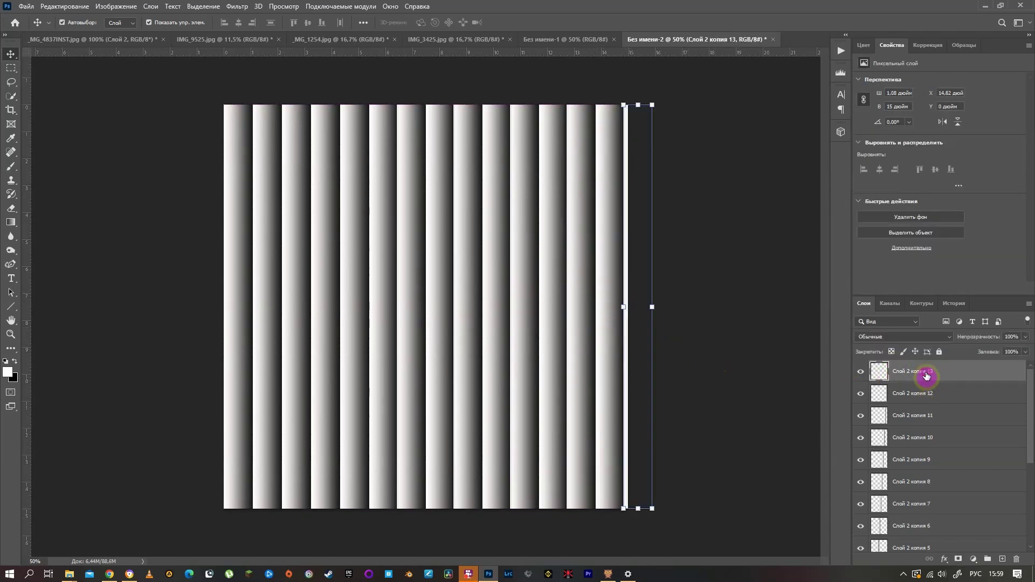
scroll(930, 408, "down", 5)
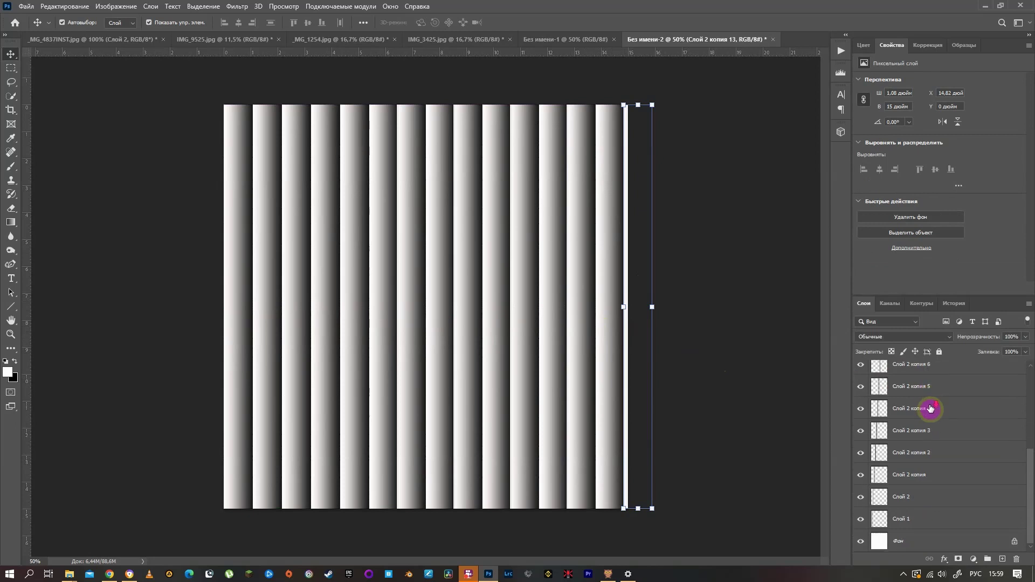
left_click(912, 519, "shift")
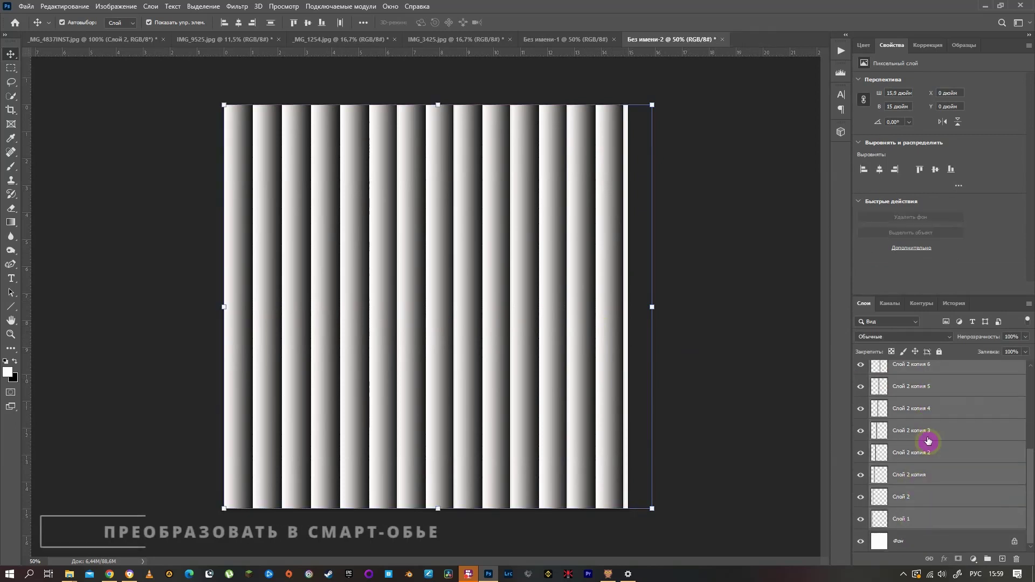
right_click(927, 440)
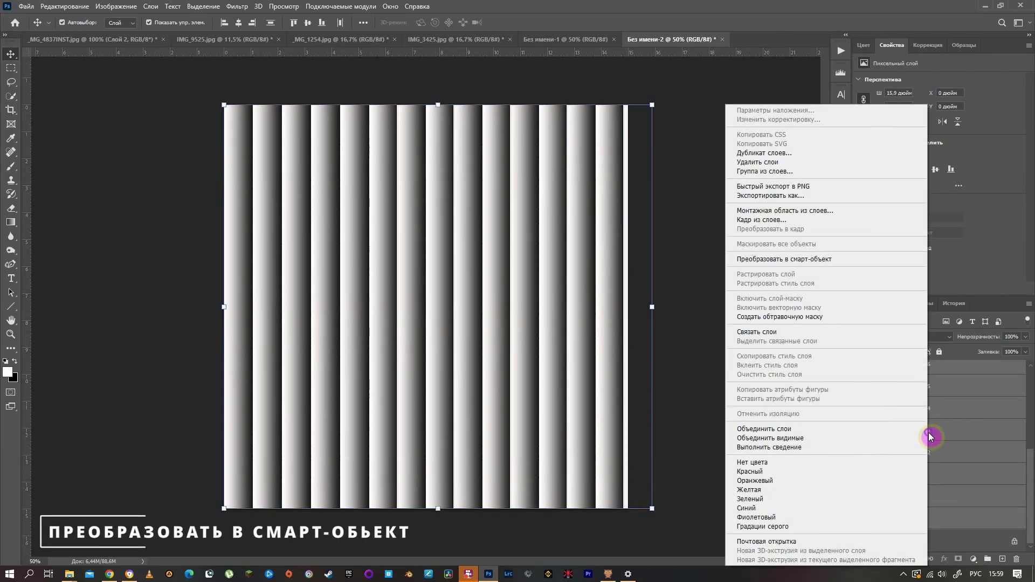
left_click(797, 259)
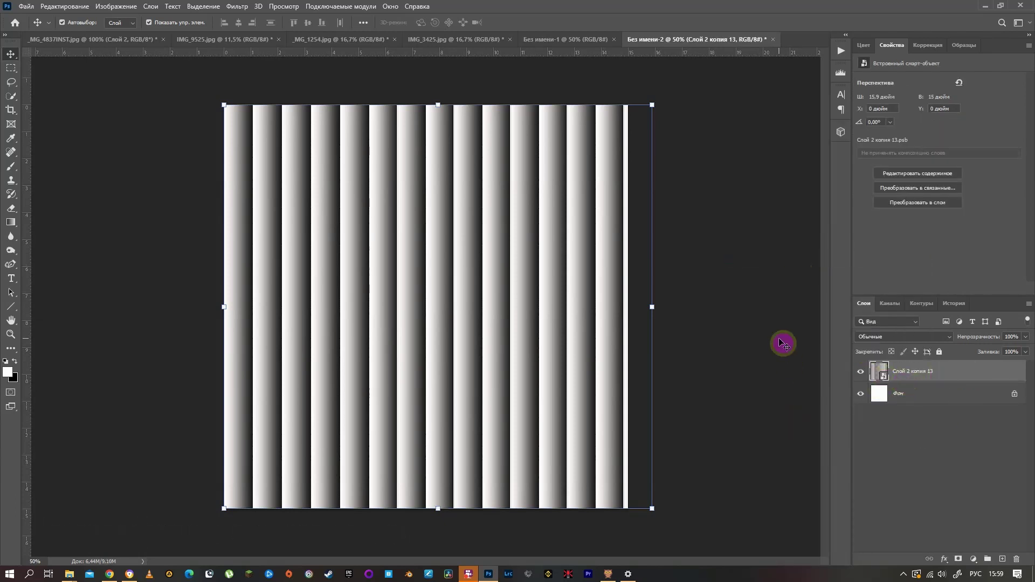
left_click(758, 346)
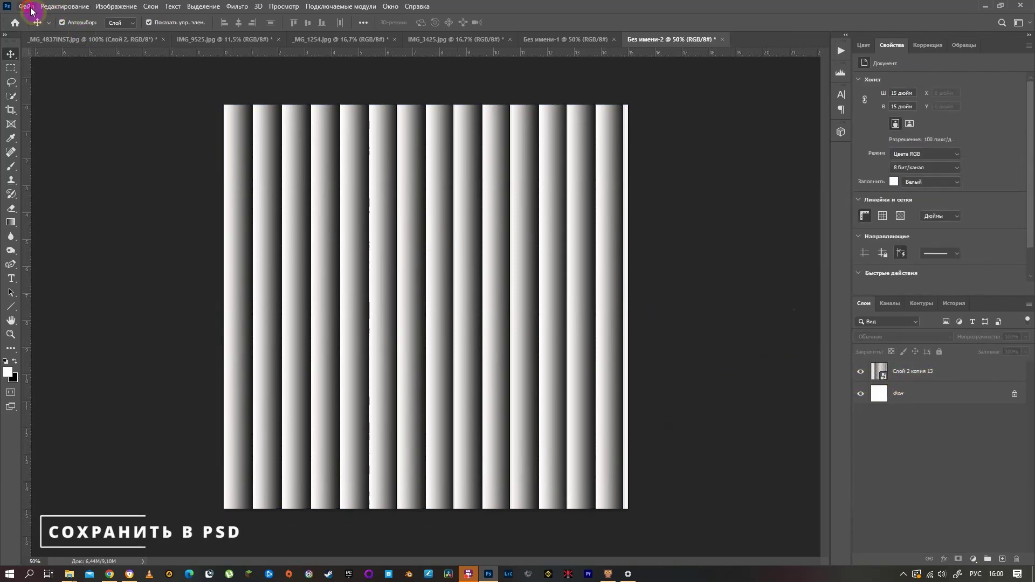
Save the document as 'стекло вертикаль.psd', accepting the Photoshop Format Options.
left_click(57, 6)
mouse_move(25, 7)
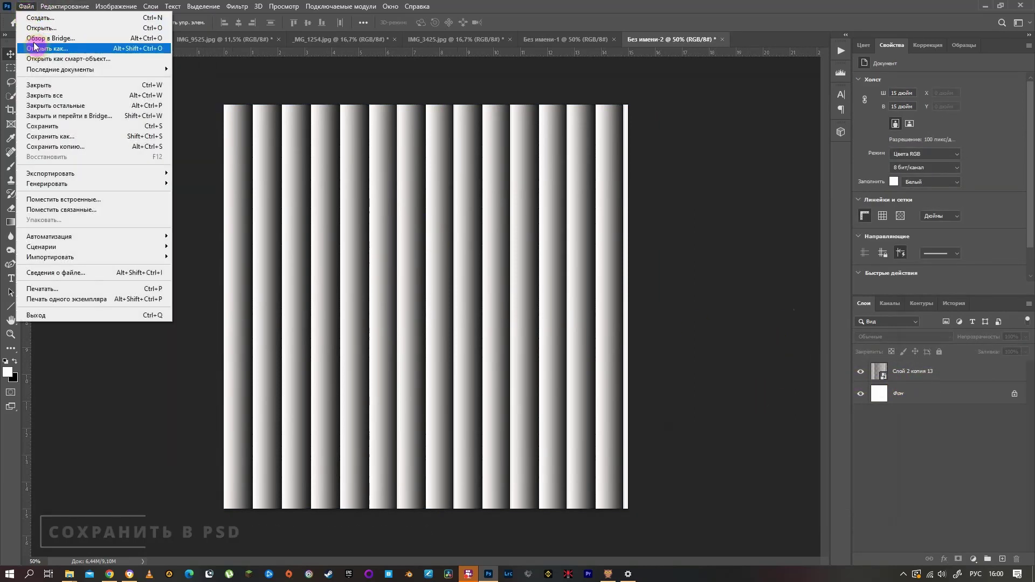
left_click(55, 136)
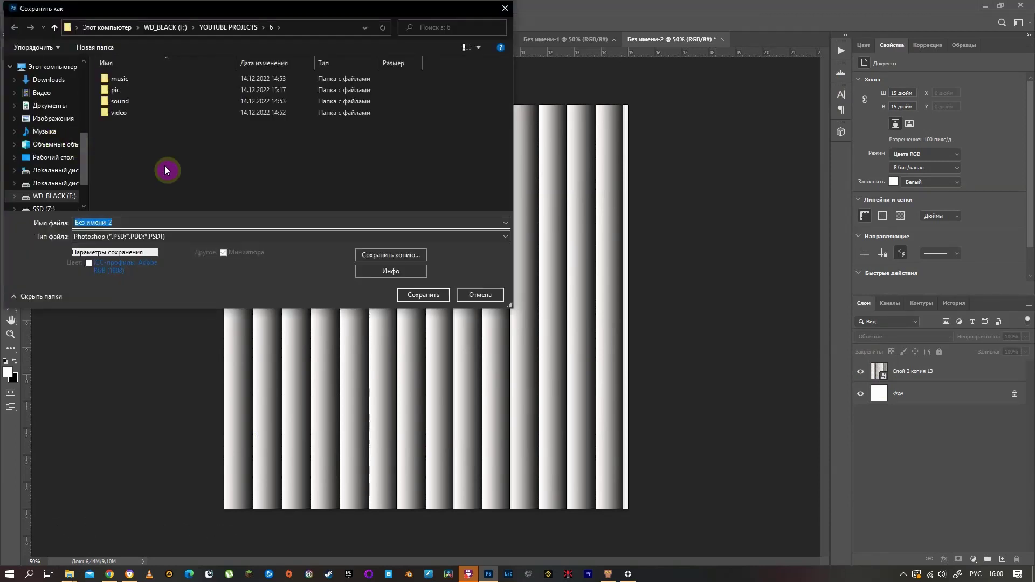
left_click(136, 223)
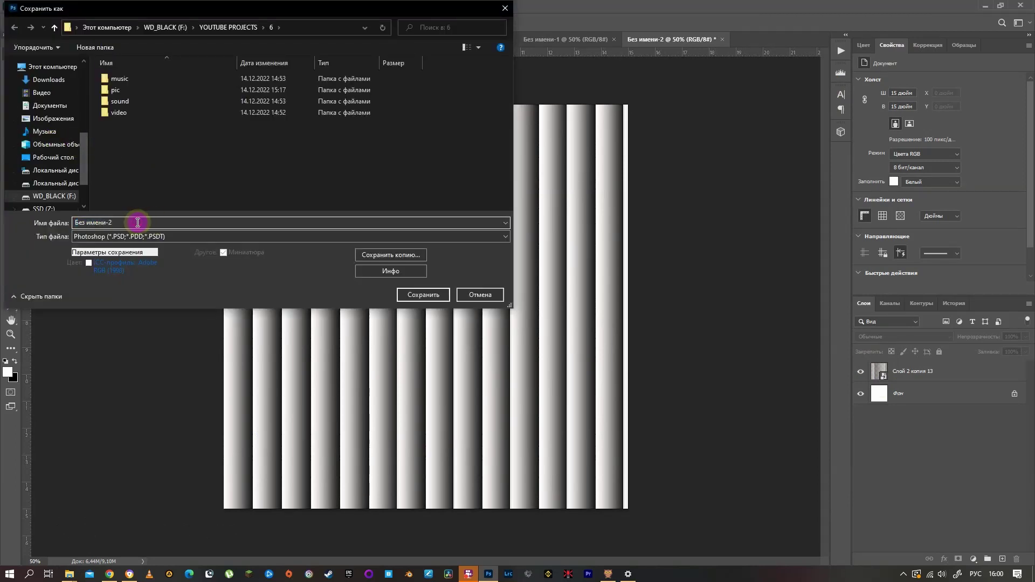
left_click_drag(135, 223, 80, 217)
type("стекло вертикаль")
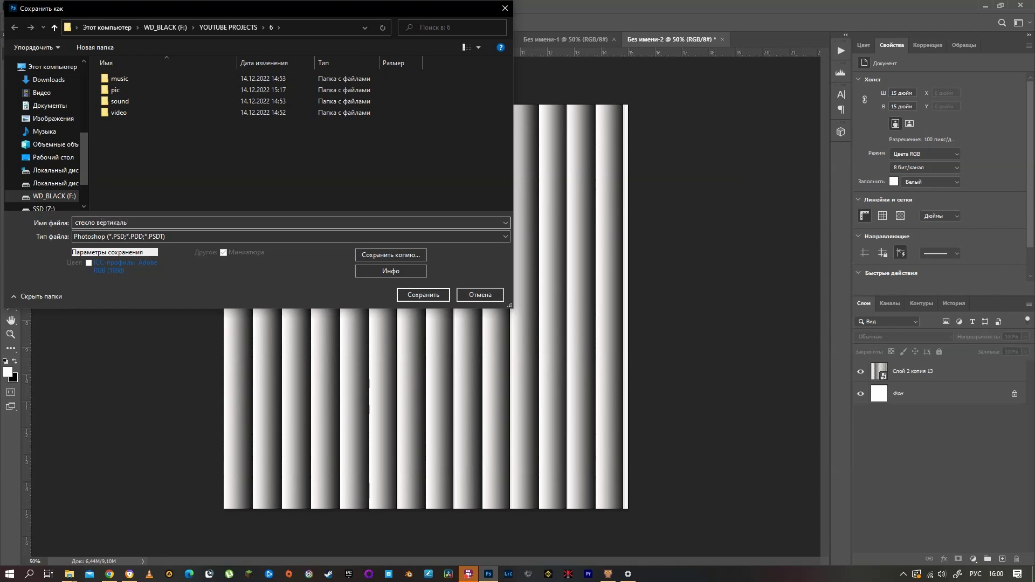
left_click(420, 295)
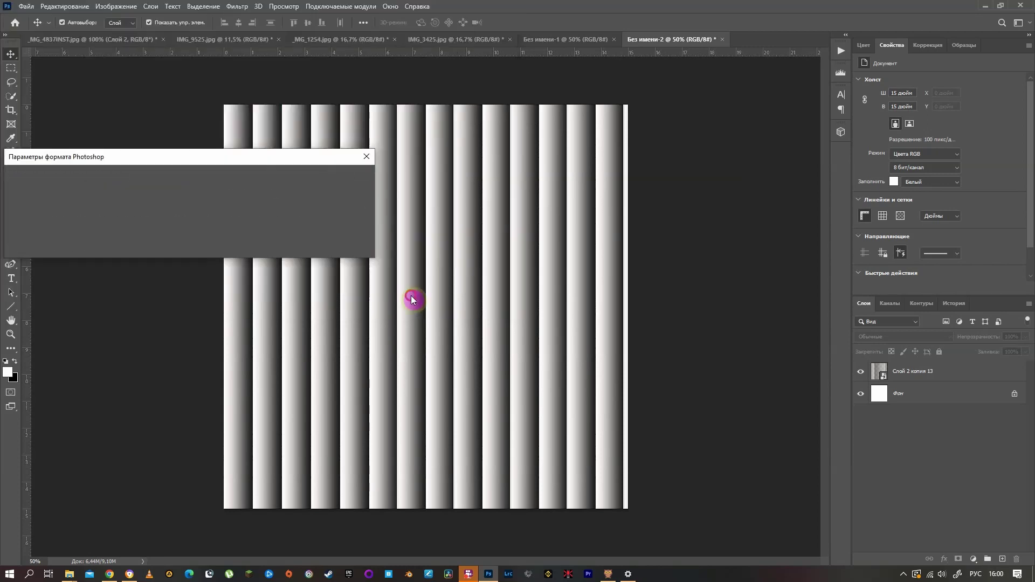
left_click(360, 184)
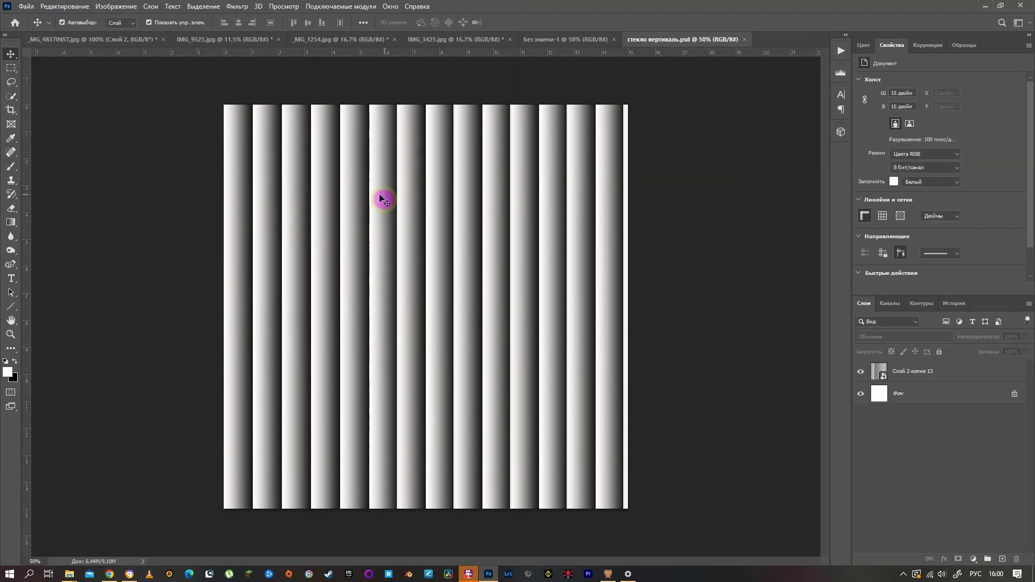
Copy the stripe smart object and paste it into the blank untitled document.
left_click(905, 380)
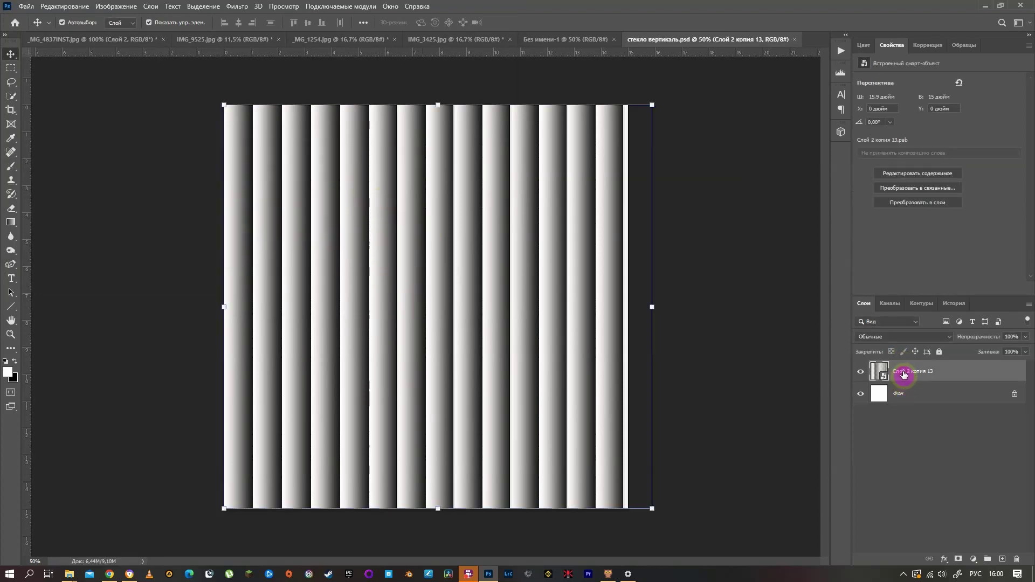
key("ctrl+c")
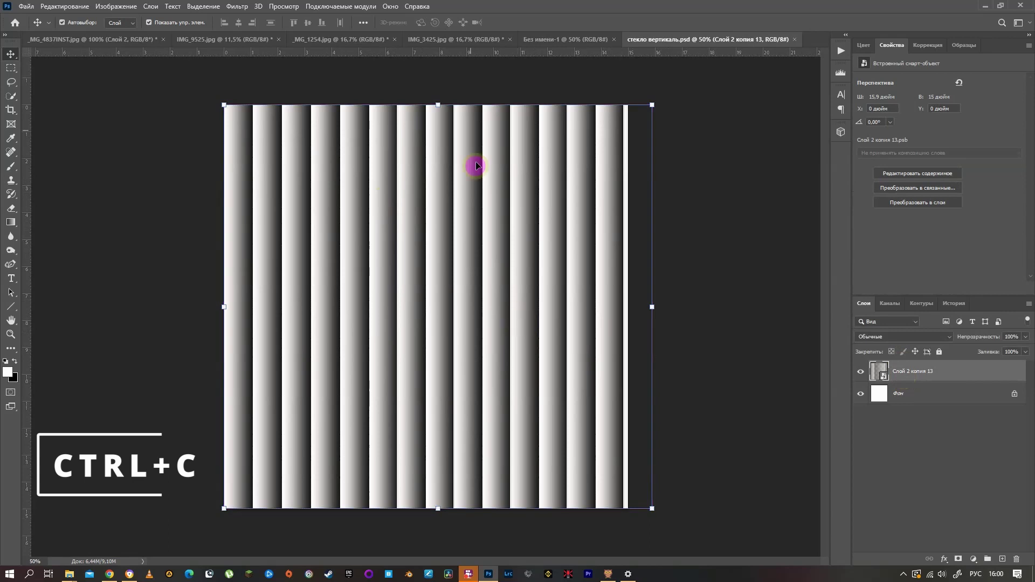
left_click(583, 42)
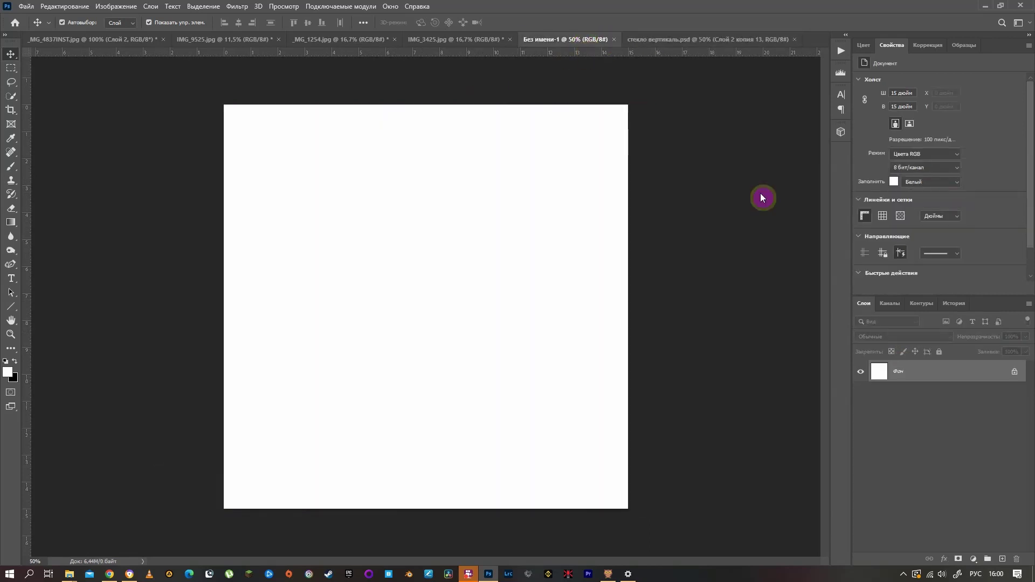
key("ctrl+v")
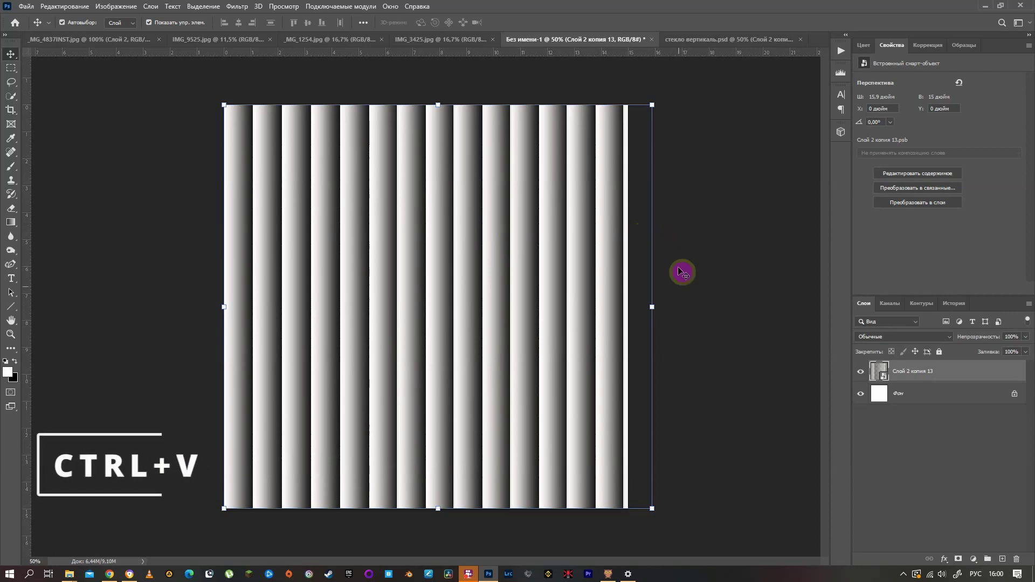
Rotate the pasted stripes 90° to run horizontally and shift them left to fill the canvas.
key("ctrl+t")
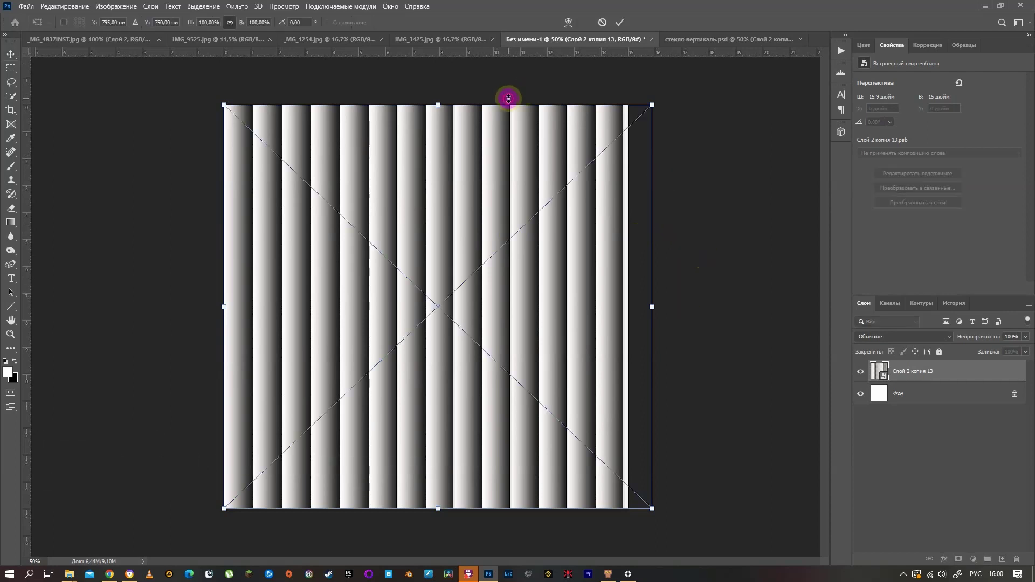
mouse_move(508, 96)
left_mouse_down()
mouse_move(660, 346)
mouse_move(655, 380)
left_mouse_up()
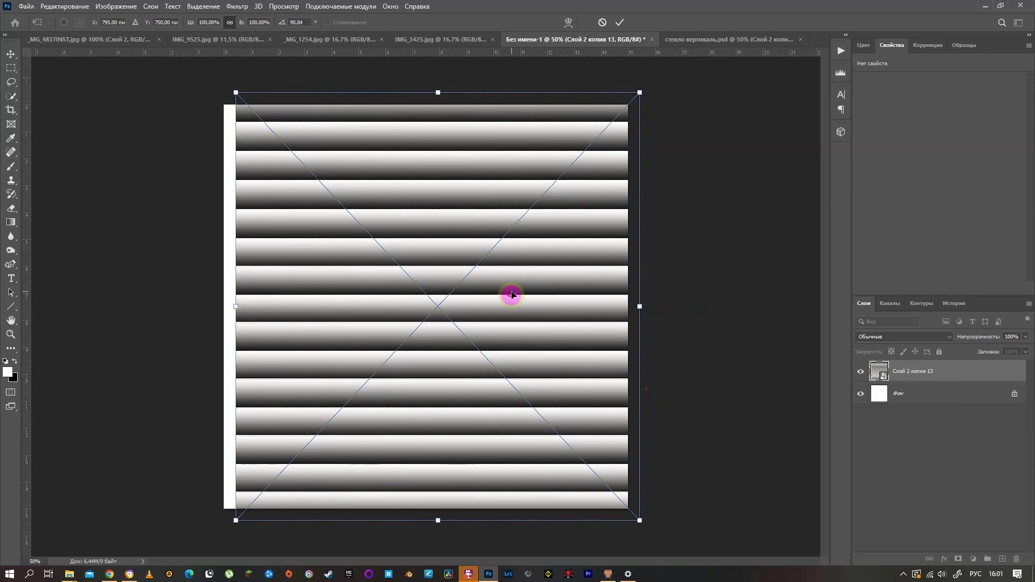
left_click_drag(511, 294, 503, 296)
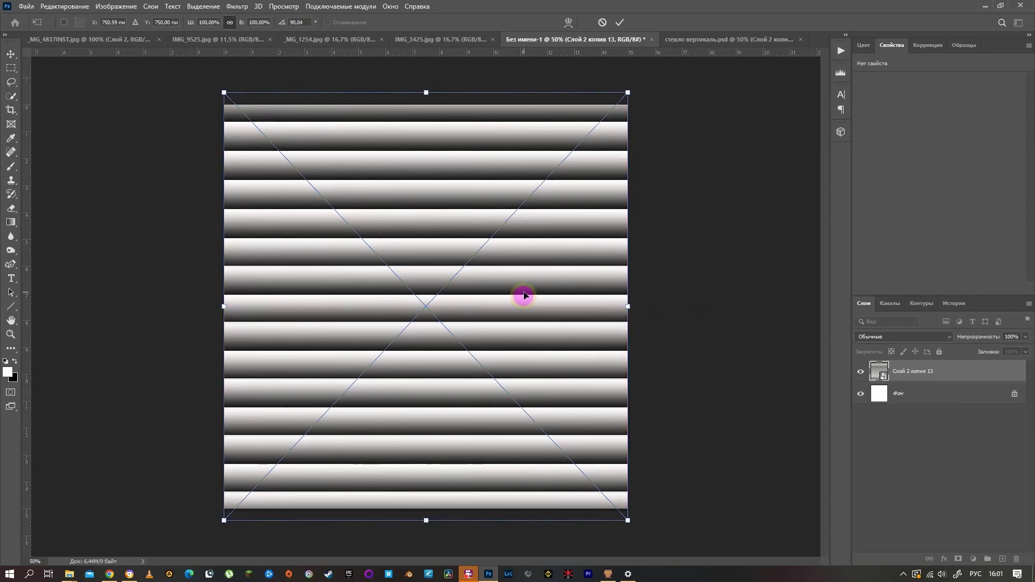
key("Return")
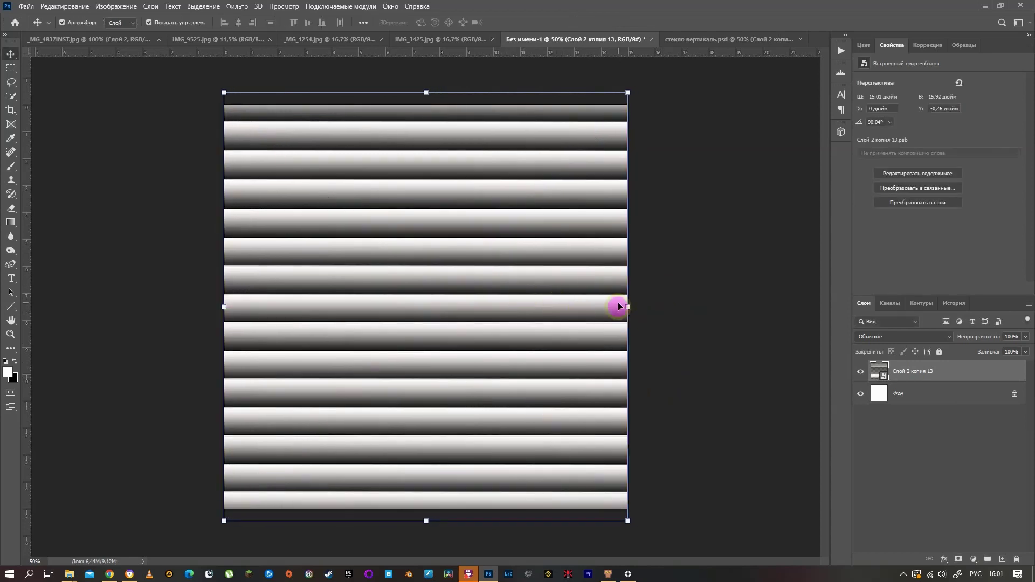
Save the horizontal-stripe document as 'стекло горизонт.psd' and return to стекло вертикаль.psd.
left_click(30, 10)
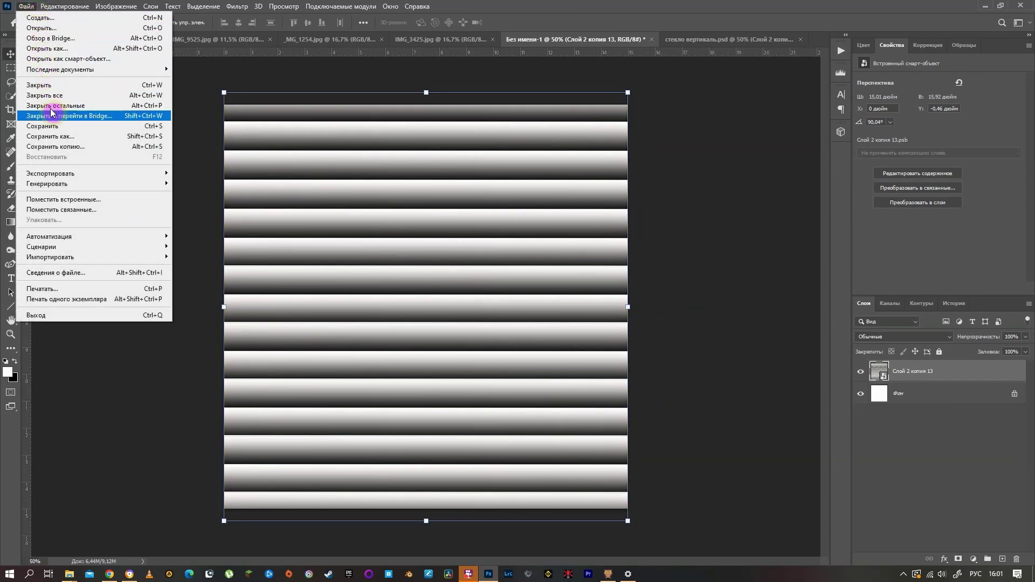
left_click(62, 136)
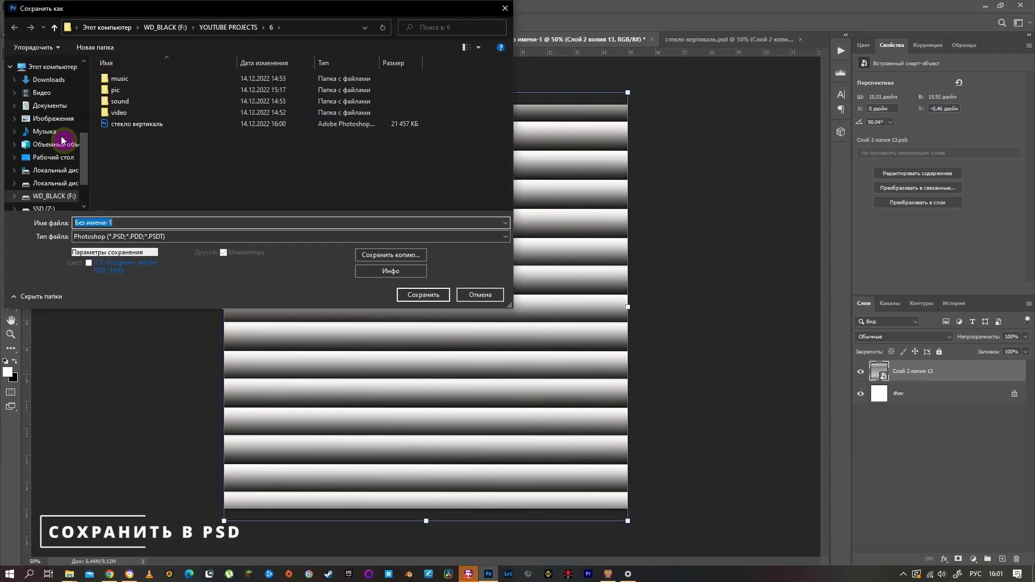
double_click(131, 220)
type("стекло")
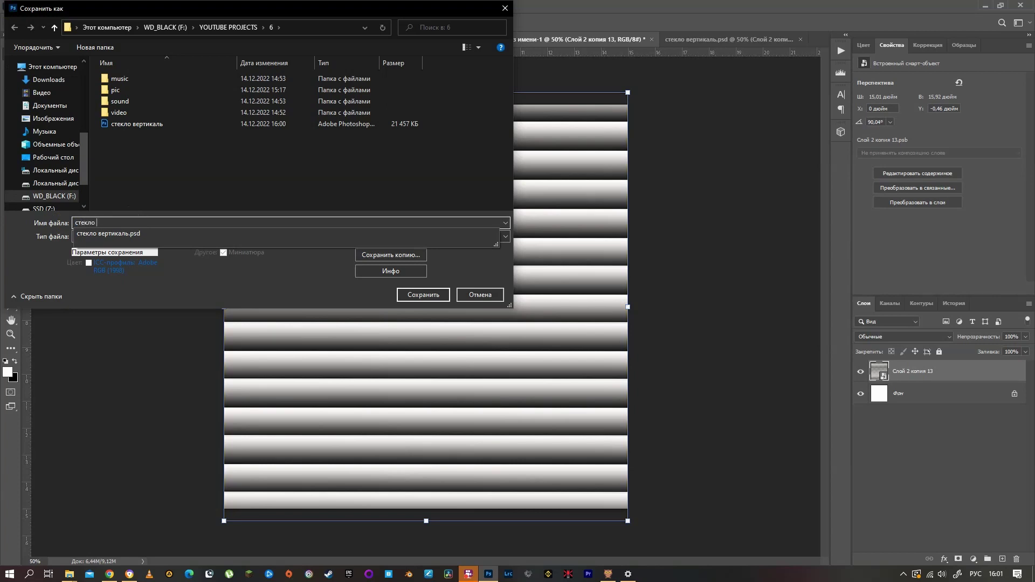
type("горизонт")
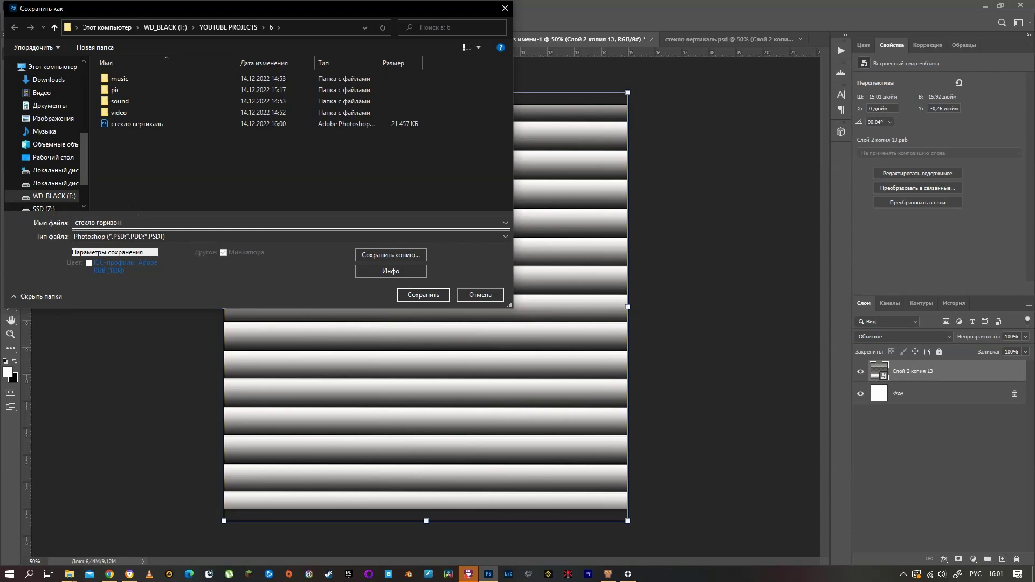
left_click(423, 296)
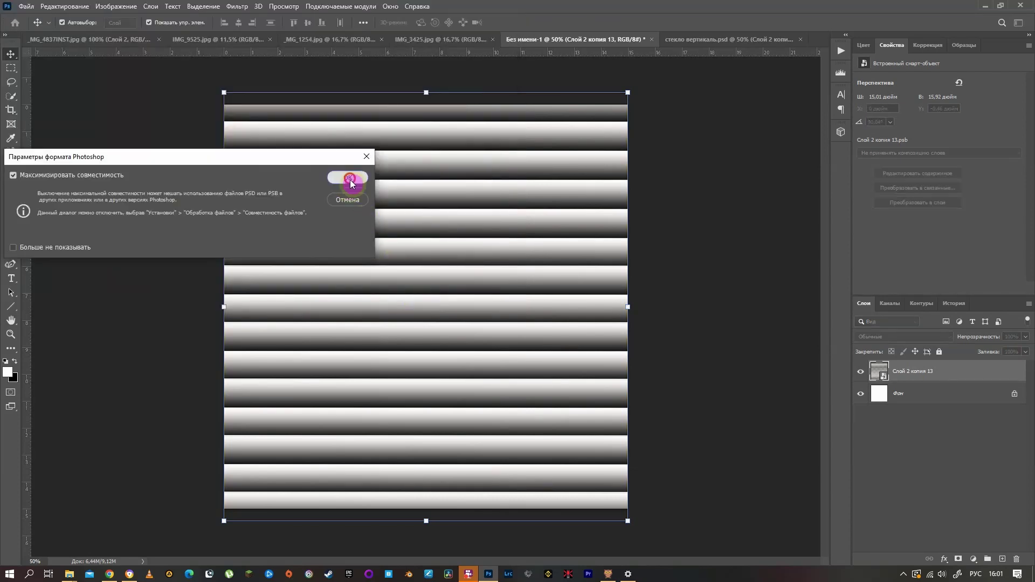
left_click(350, 180)
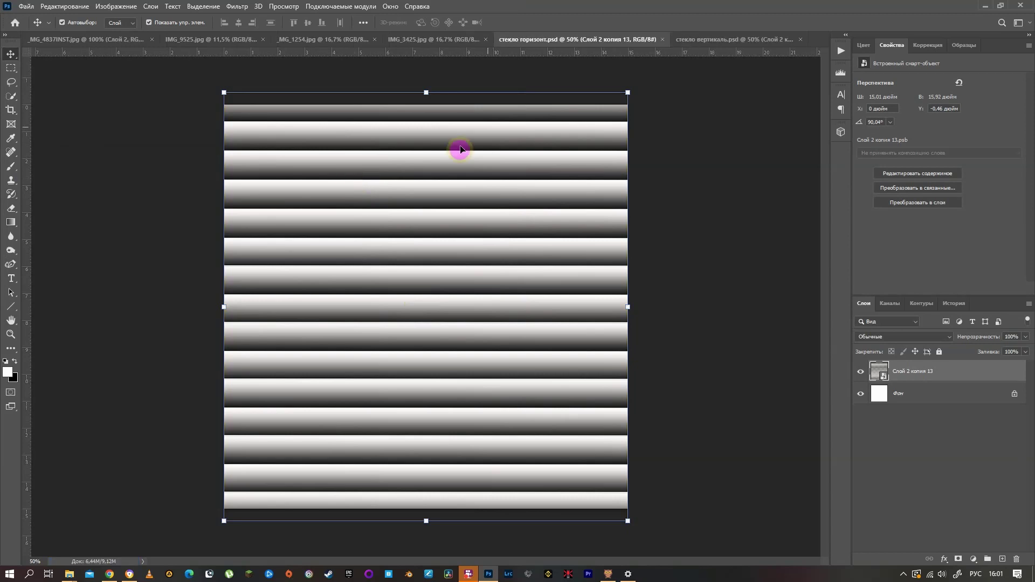
left_click(694, 44)
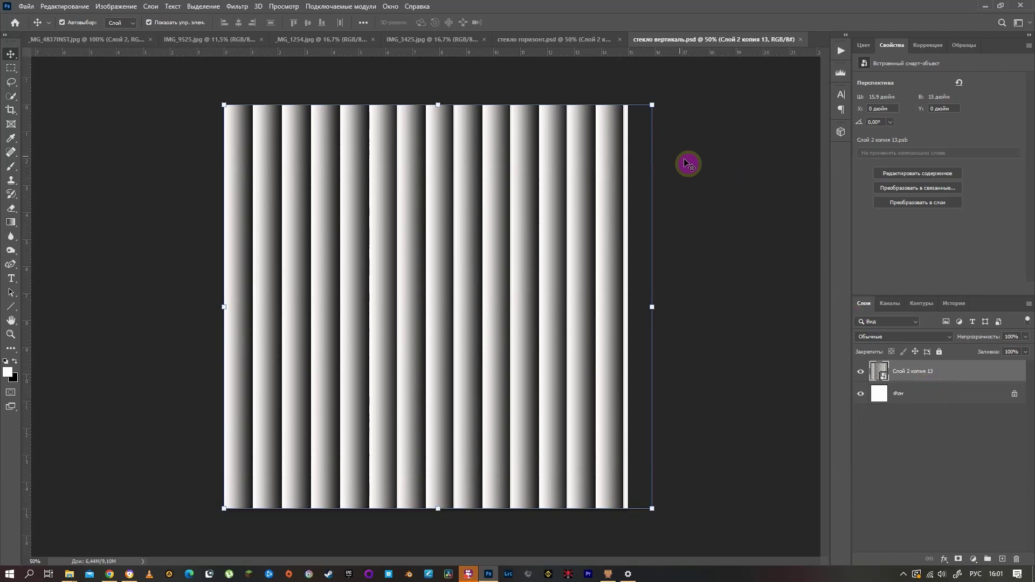
Duplicate the stripe smart object and rotate the copy 90° so its stripes run horizontally.
key("ctrl+j")
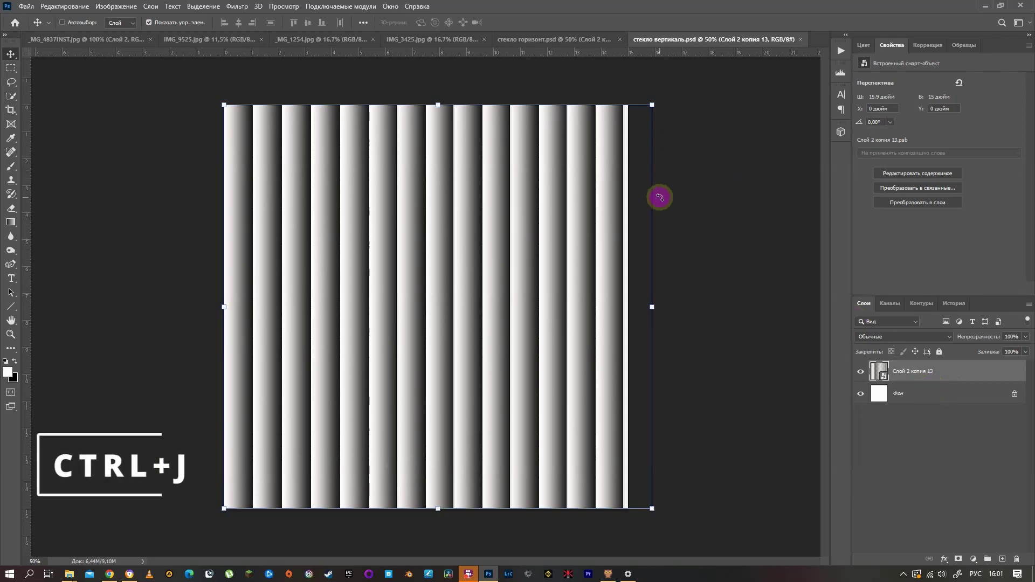
key("ctrl+j")
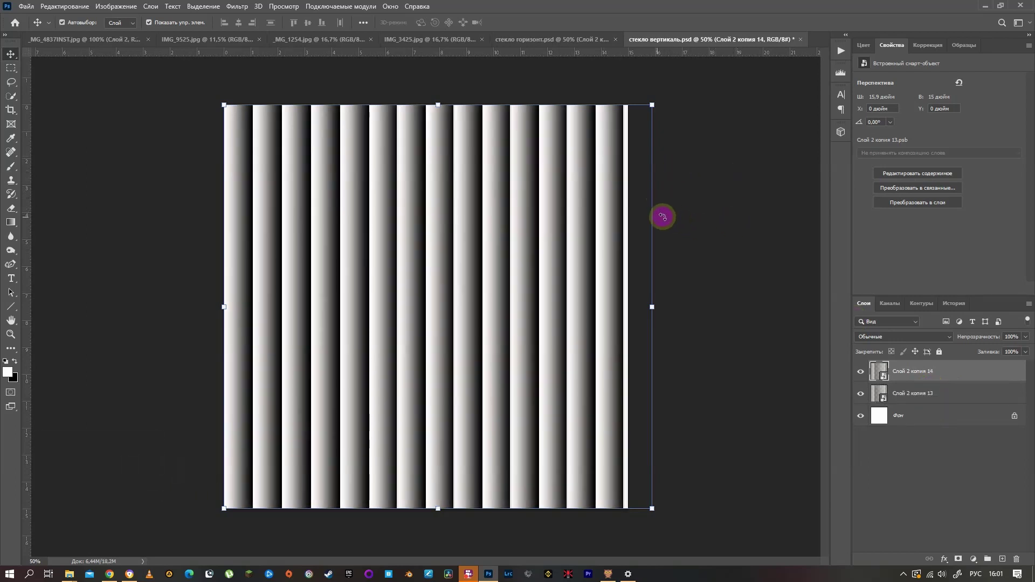
mouse_move(660, 216)
left_mouse_down()
mouse_move(560, 548)
mouse_move(536, 549)
left_mouse_up()
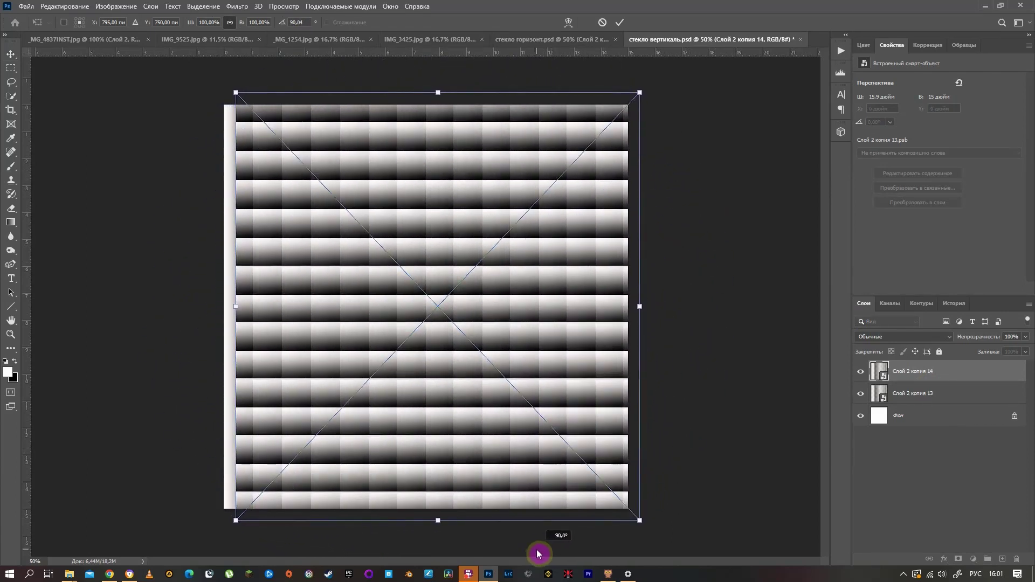
left_click_drag(536, 549, 540, 553)
left_click_drag(496, 434, 479, 426)
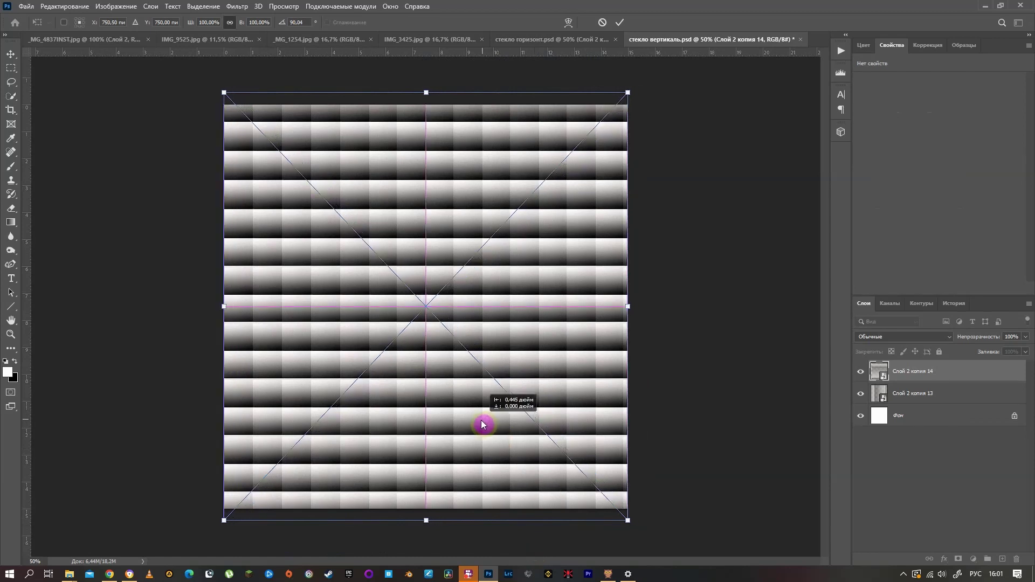
key("Return")
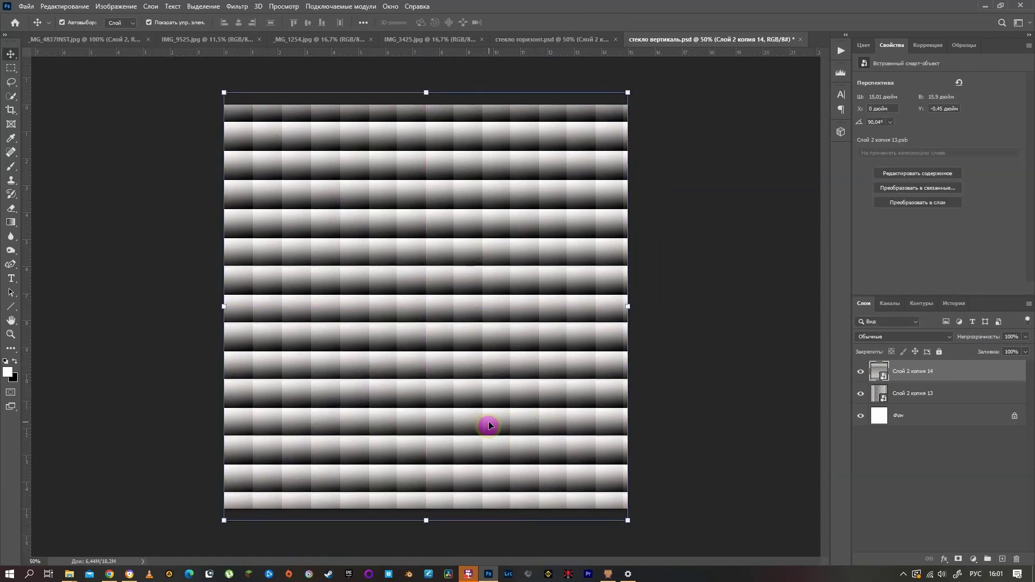
Set the top copy to Vivid Light (Яркий свет) and stamp all visible layers into Слой 1.
left_click(894, 336)
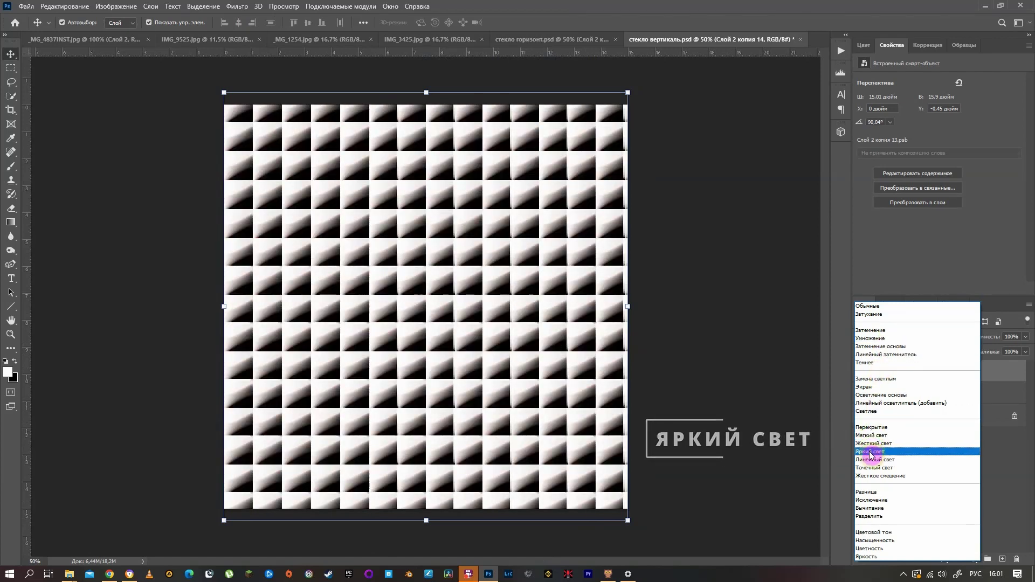
left_click(870, 452)
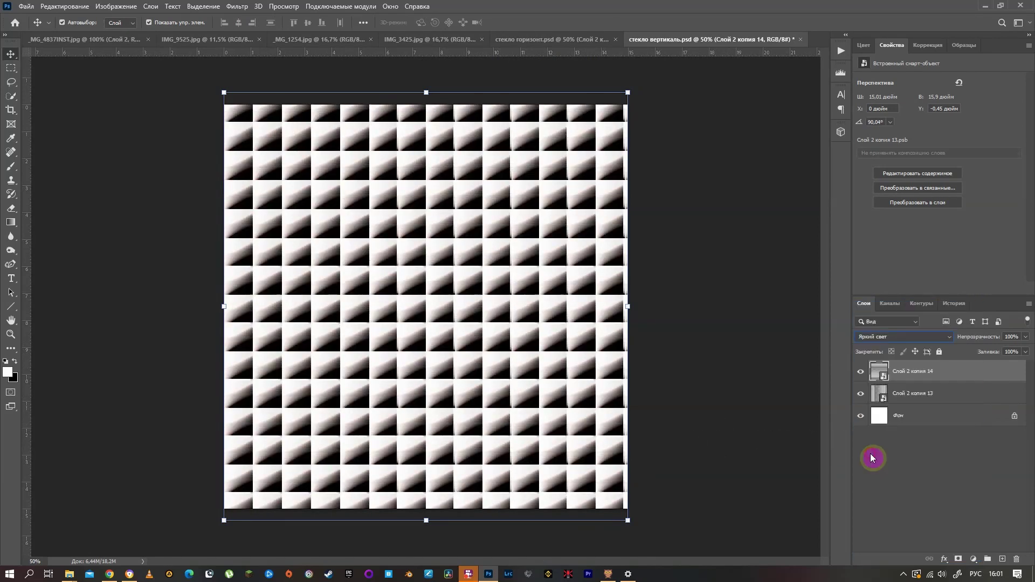
key("ctrl+alt+shift+e")
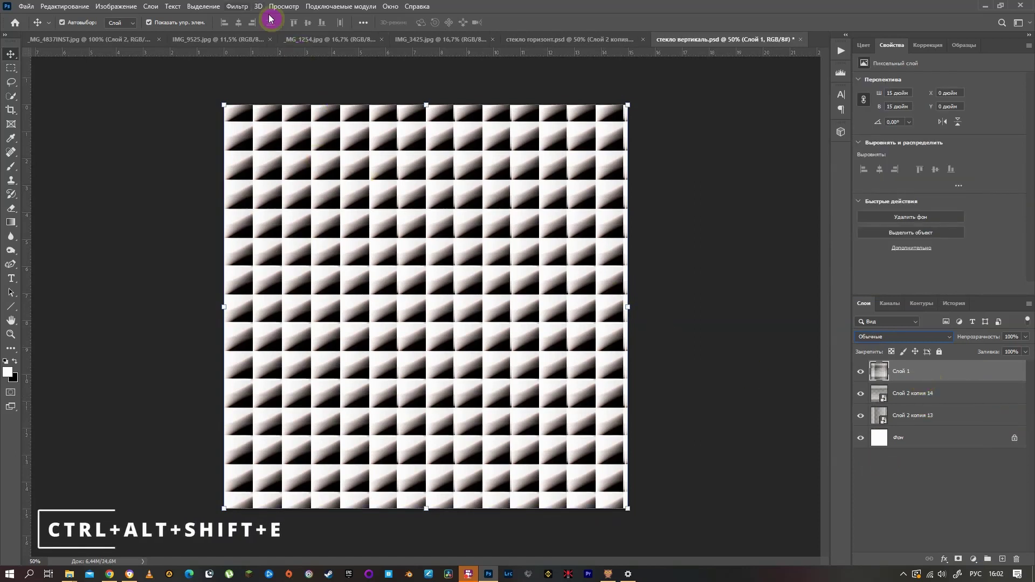
Apply a Gaussian blur (Размытие по Гауссу) of about 5 px radius to the stamped layer.
left_click(237, 6)
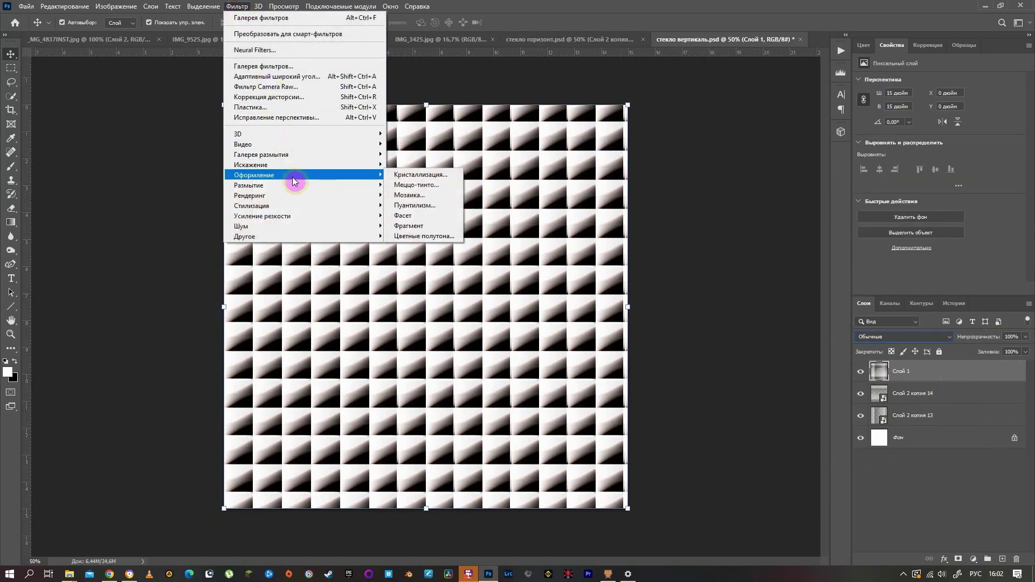
mouse_move(275, 185)
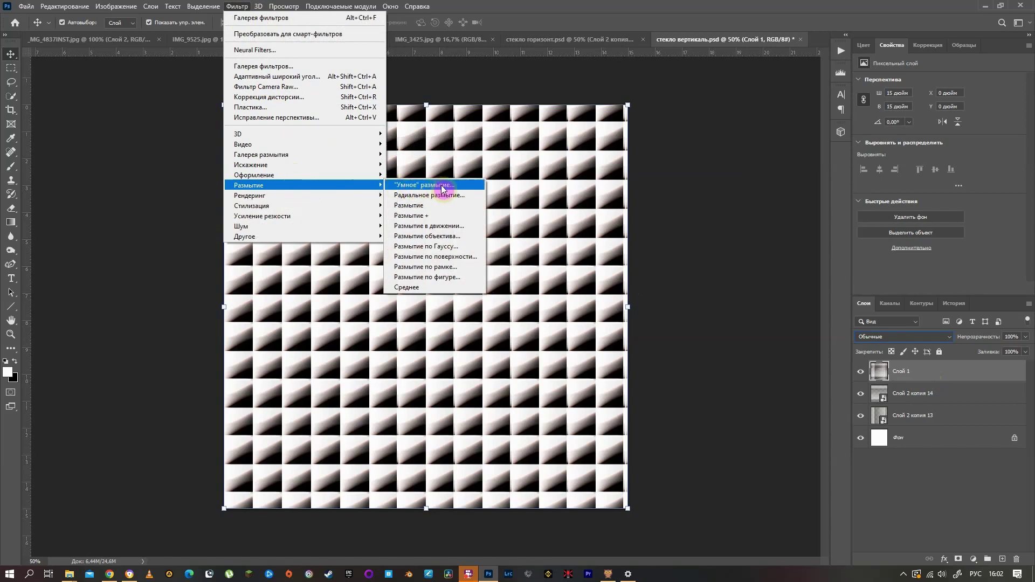
left_click(437, 246)
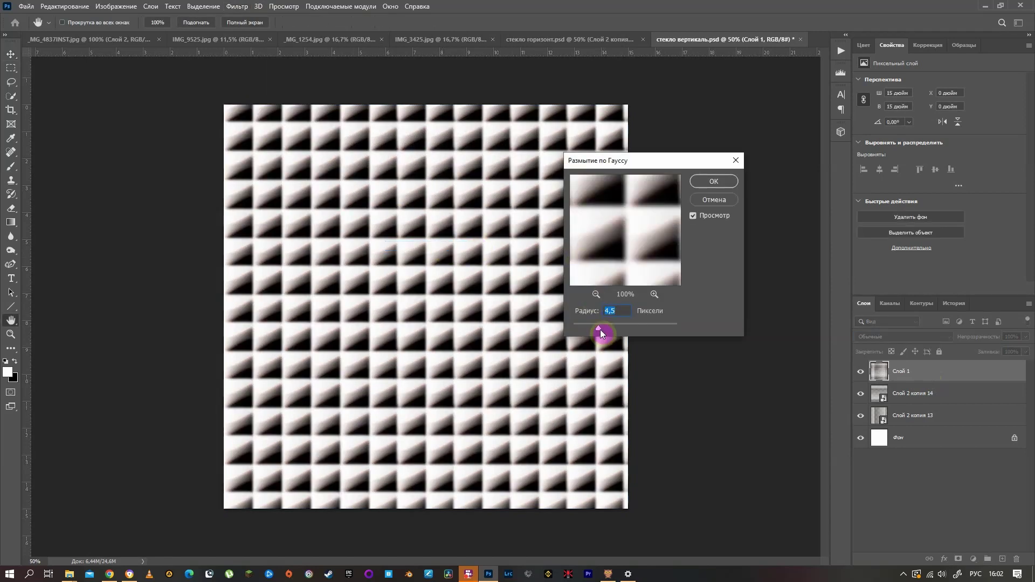
left_click_drag(601, 329, 603, 329)
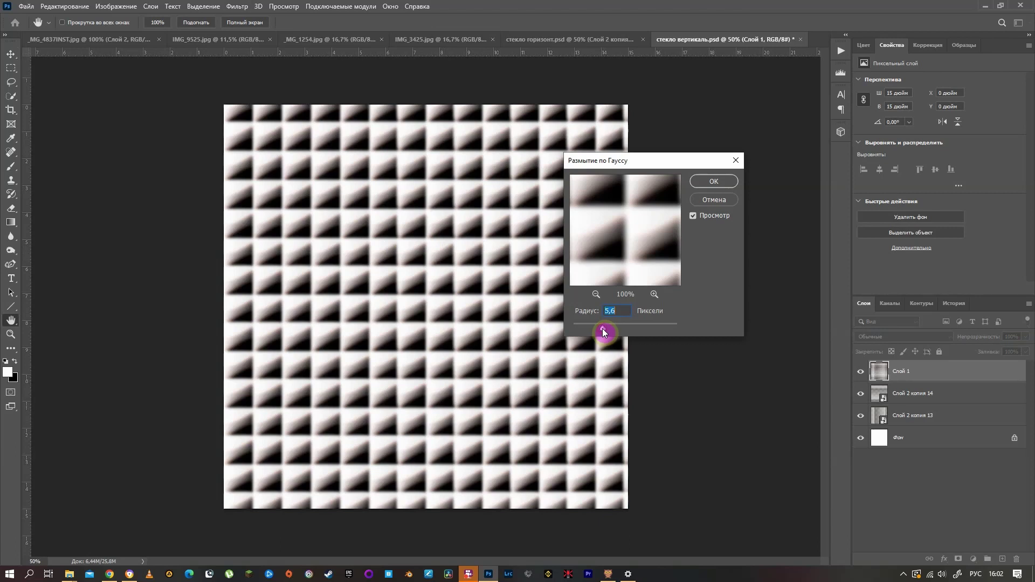
left_click(714, 182)
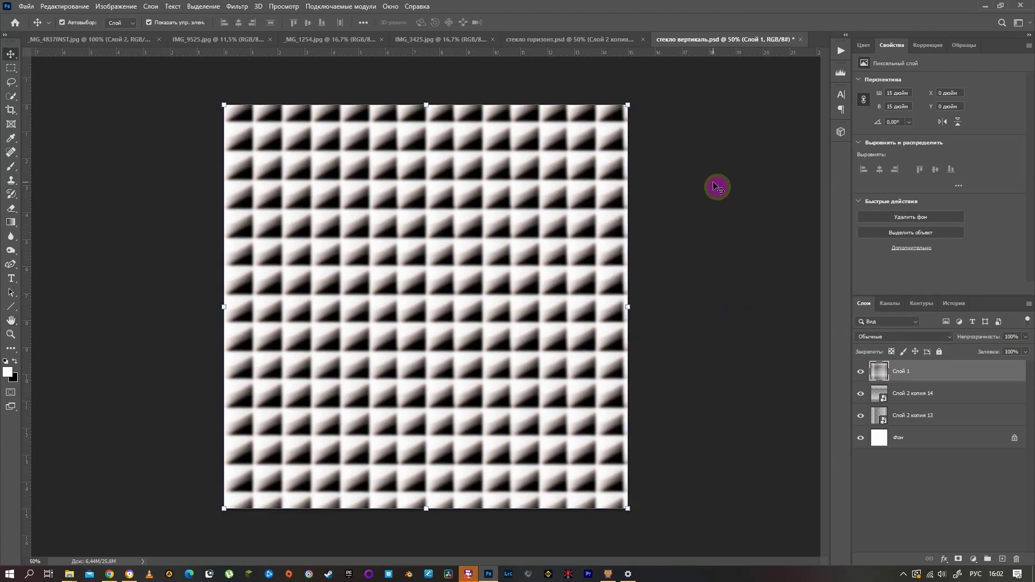
left_click(25, 6)
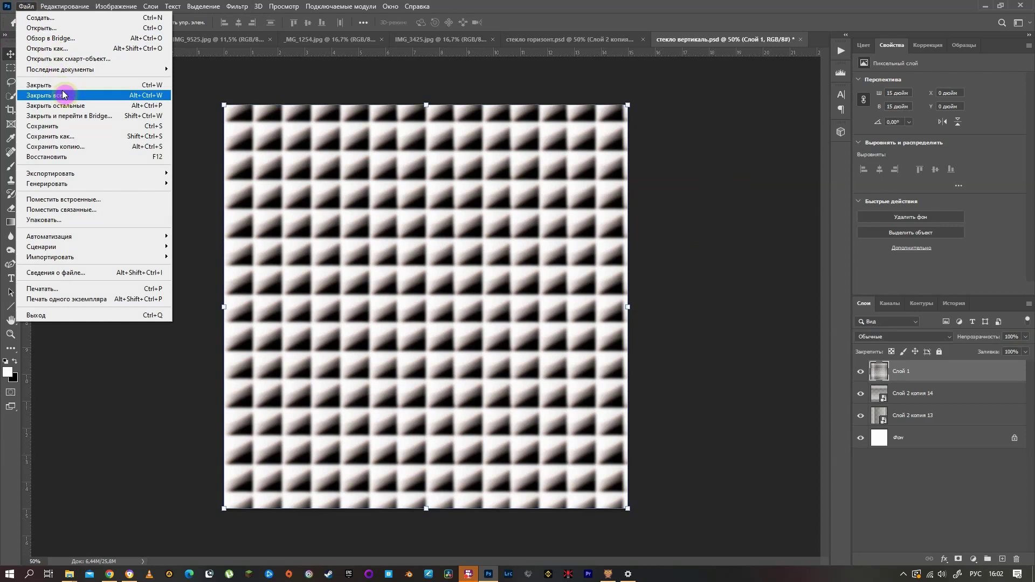
Save the blurred cube texture as a Photoshop file named 'стекло куб.psd'.
left_click(63, 138)
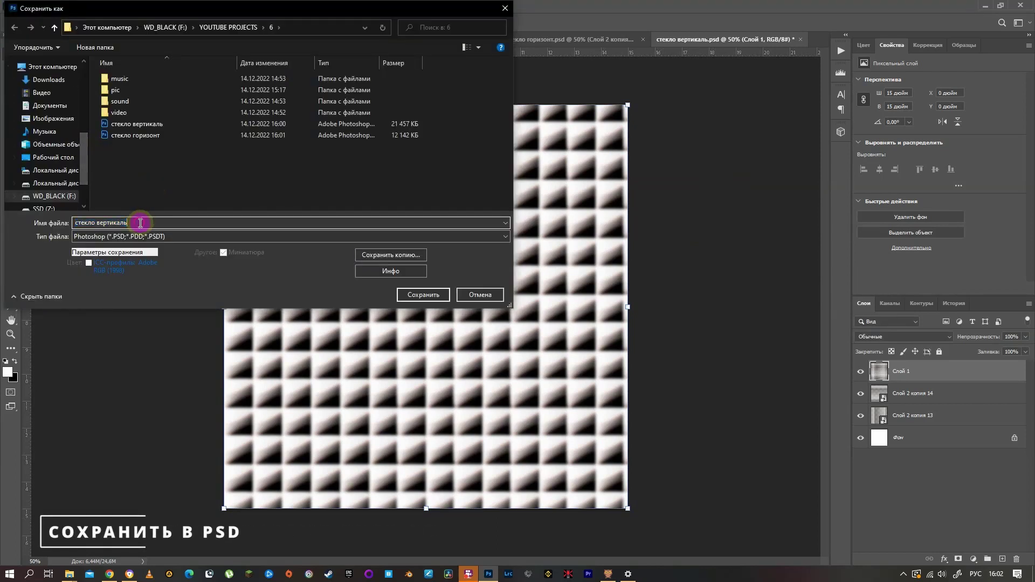
key("BackSpace")
key("BackSpace")
key("BackSpace")
key("BackSpace")
key("BackSpace")
key("BackSpace")
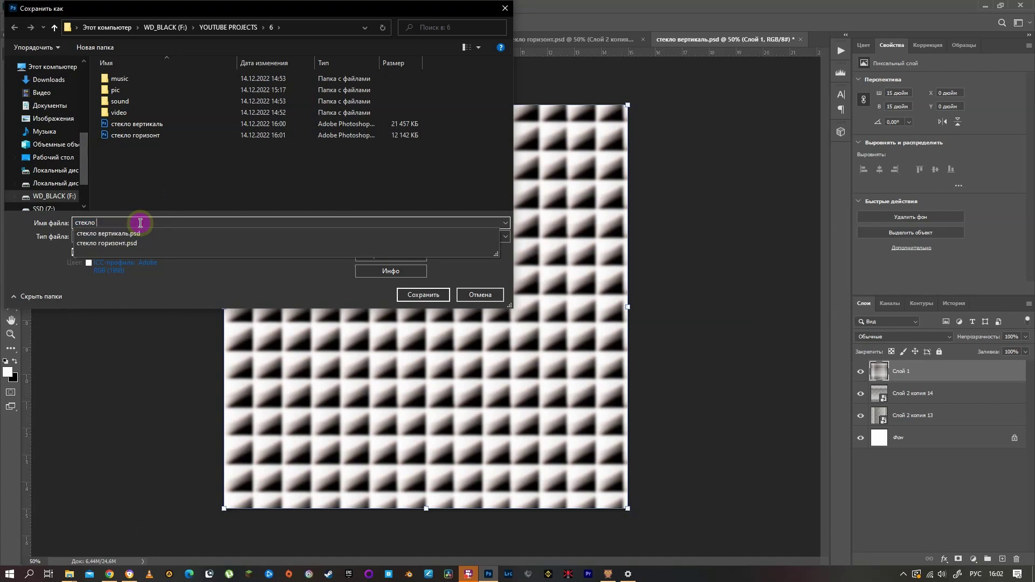
type("куб")
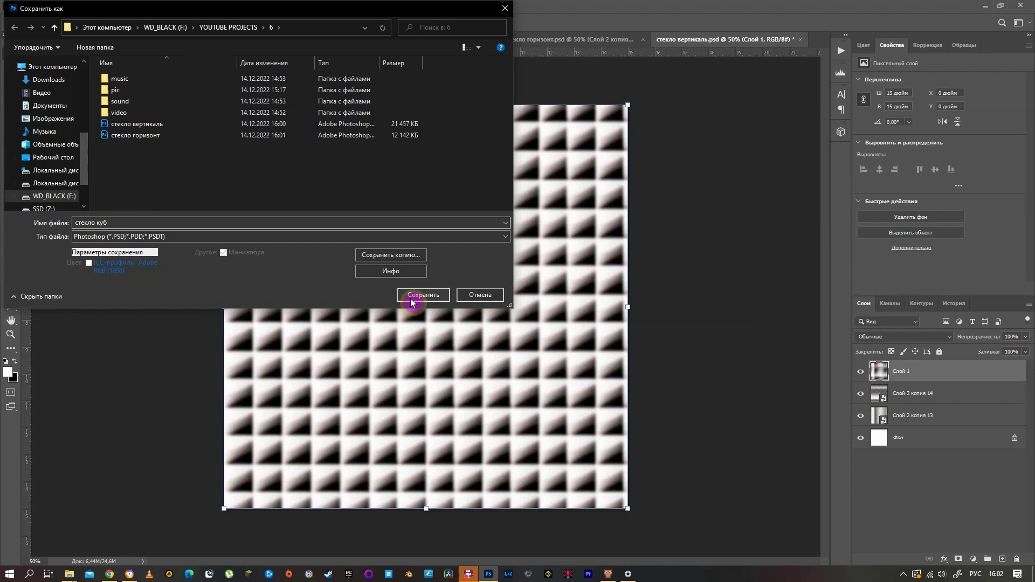
left_click(411, 296)
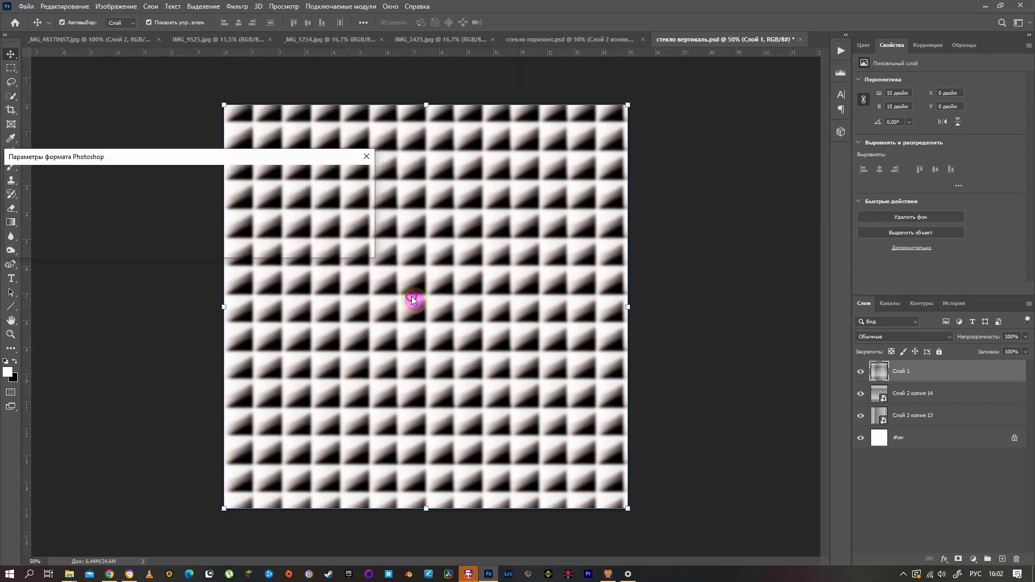
left_click(347, 179)
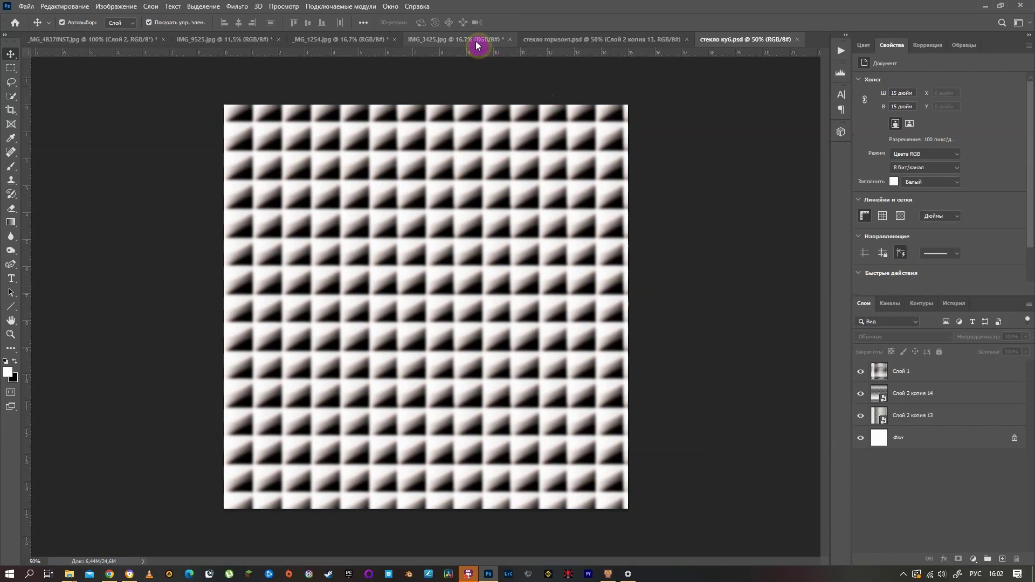
On the IMG_9525 portrait, duplicate the background into Слой 1 and open the Filter Gallery.
left_click(255, 40)
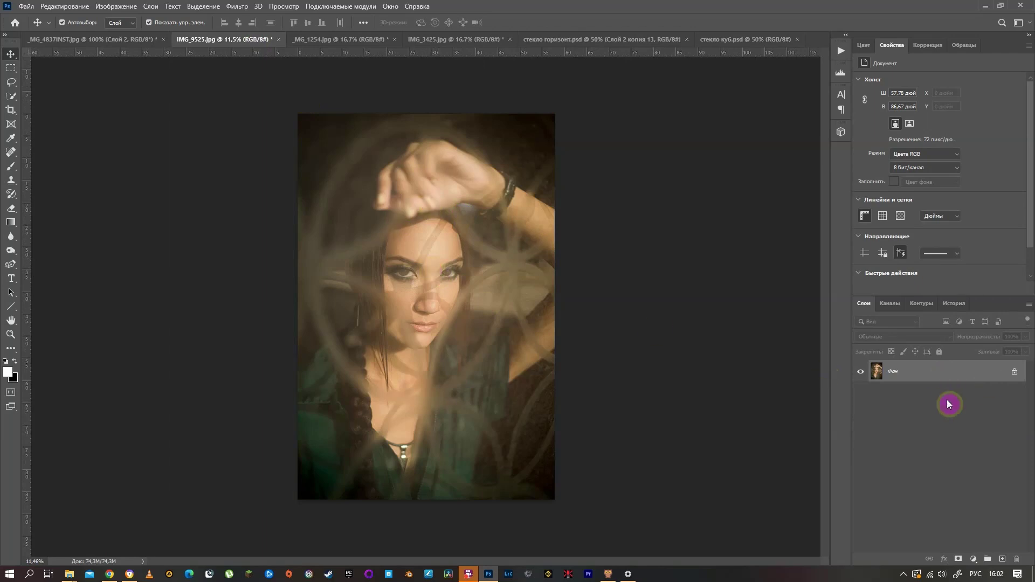
key("ctrl+j")
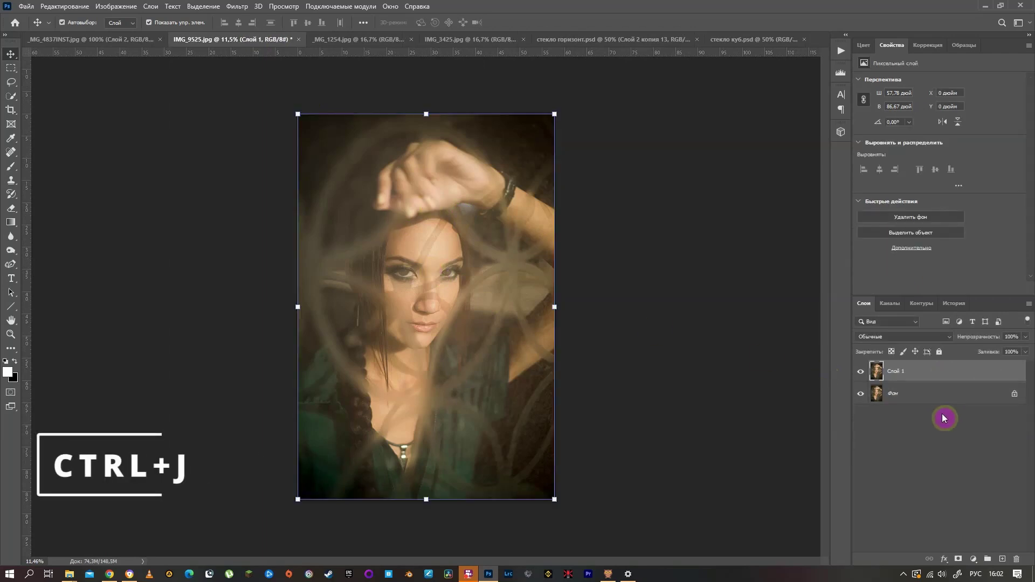
left_click(203, 6)
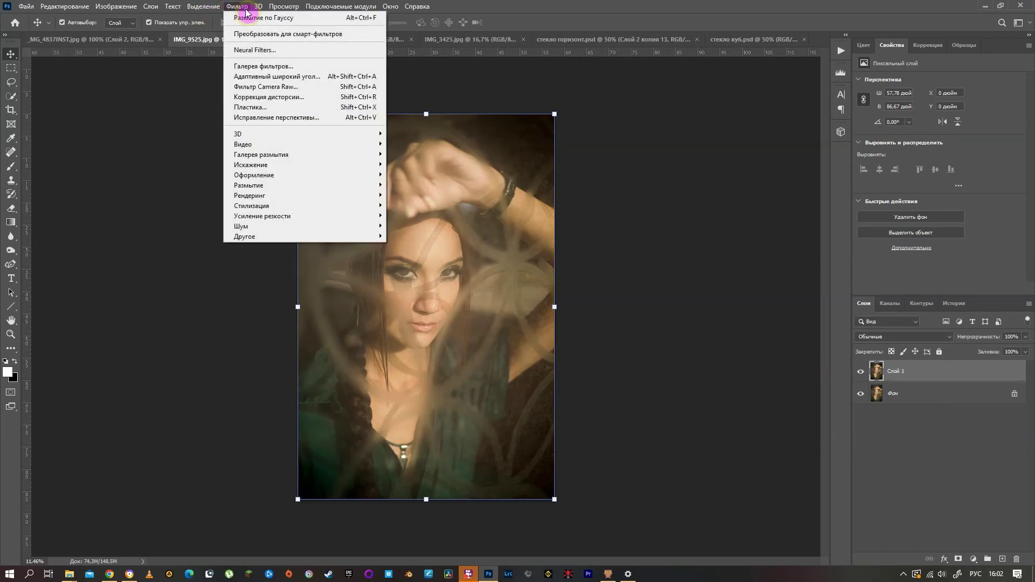
left_click(277, 67)
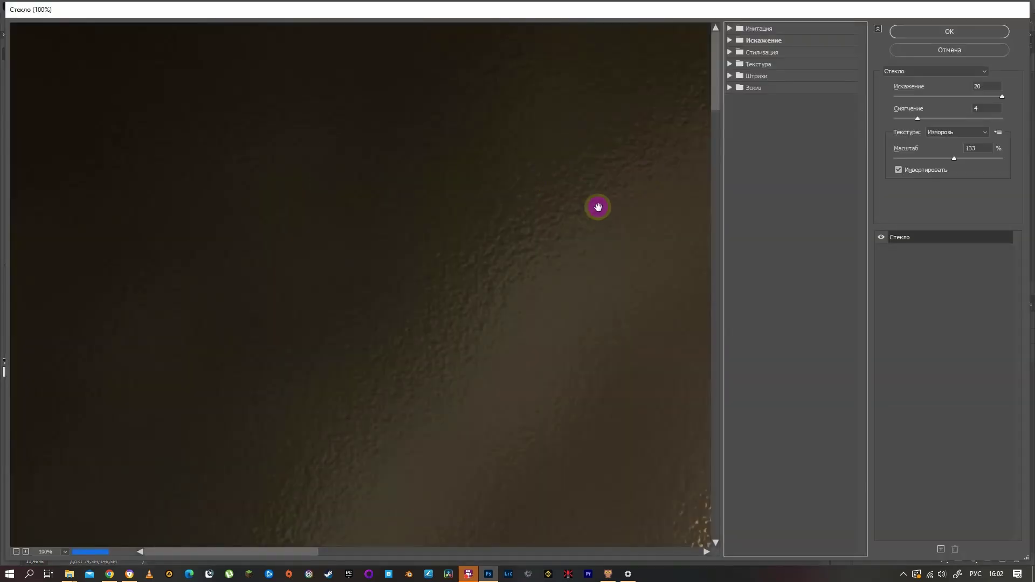
Apply Distort > Glass with the 'стекло куб' texture, scale 184 and smoothing 10.
left_click(735, 42)
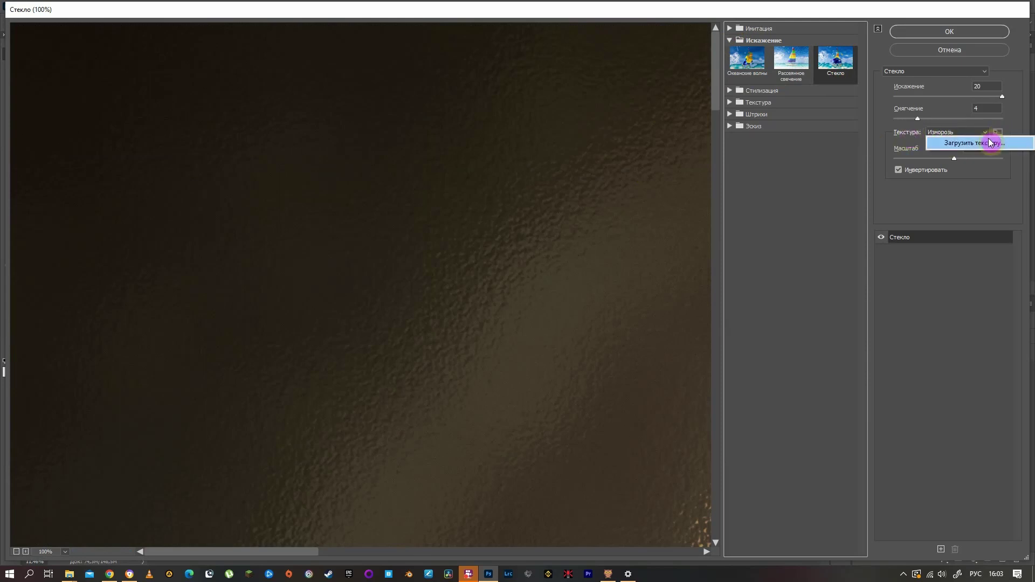
left_click(992, 142)
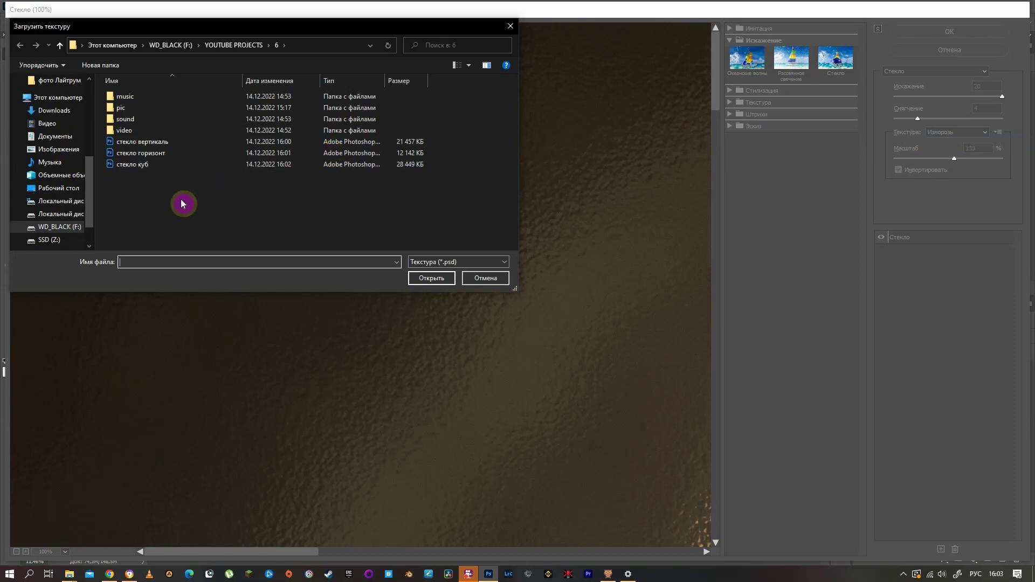
left_click(141, 167)
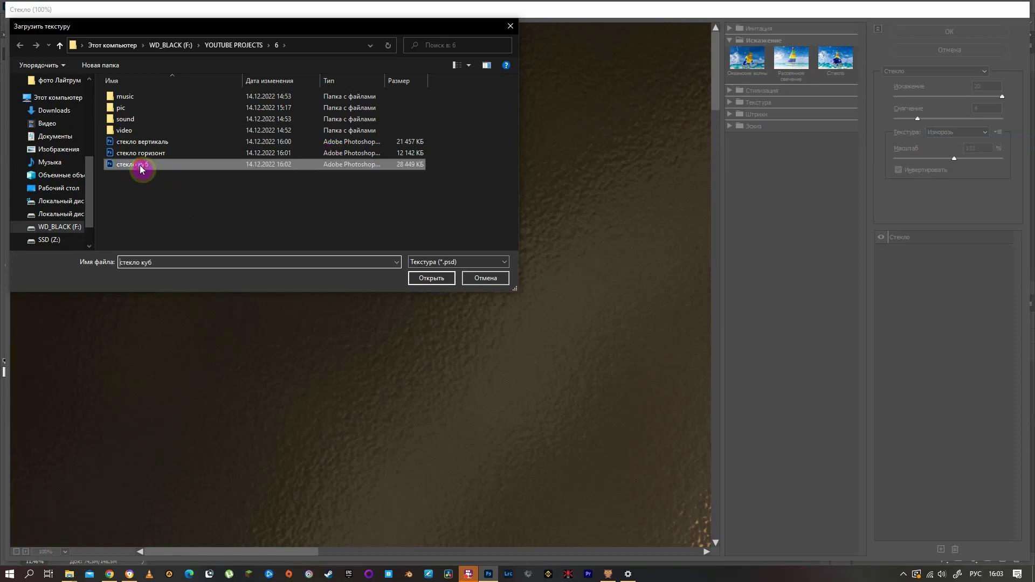
left_click(431, 278)
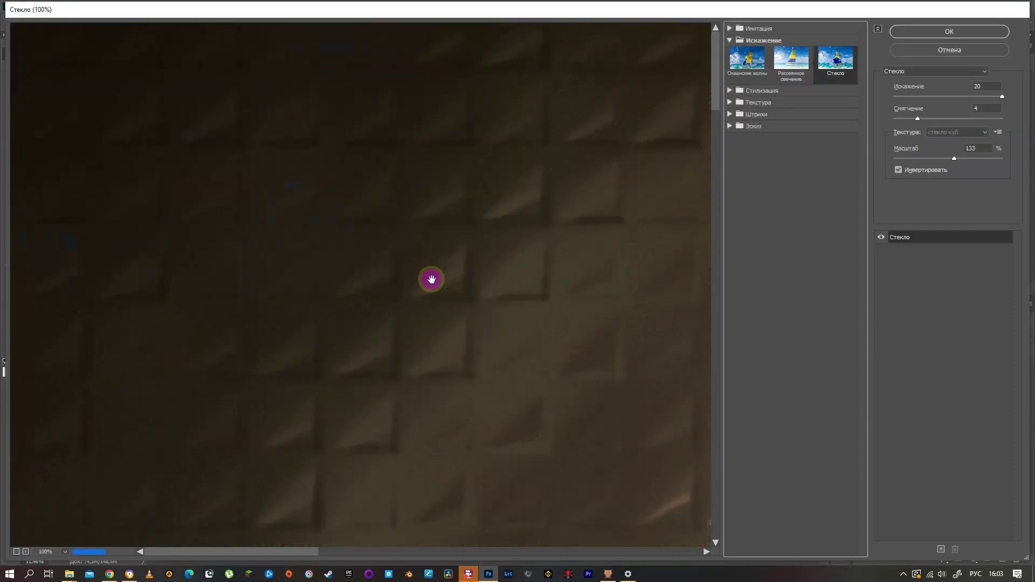
key("ctrl+0")
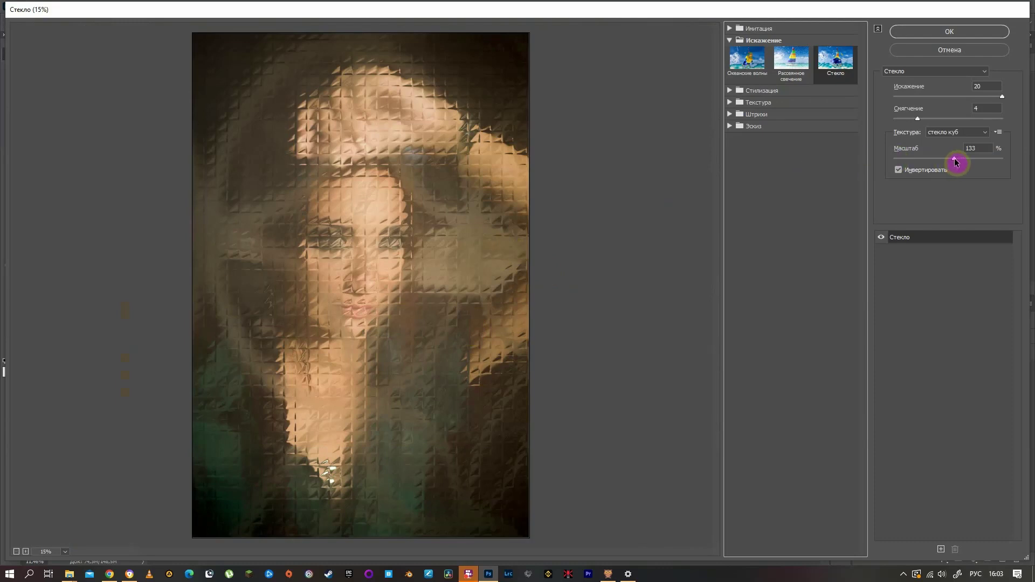
left_click_drag(955, 162, 970, 162)
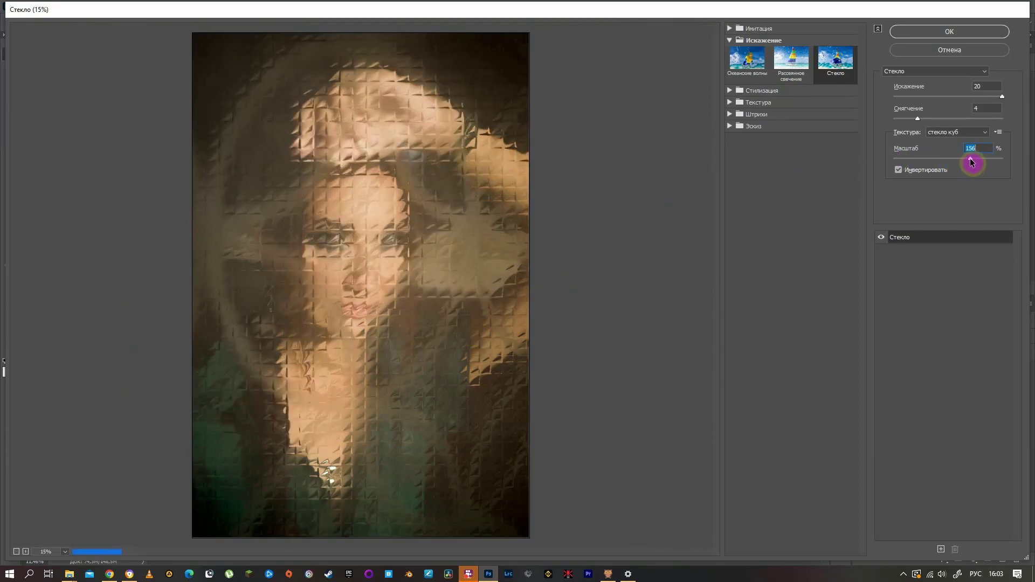
left_click_drag(984, 163, 987, 156)
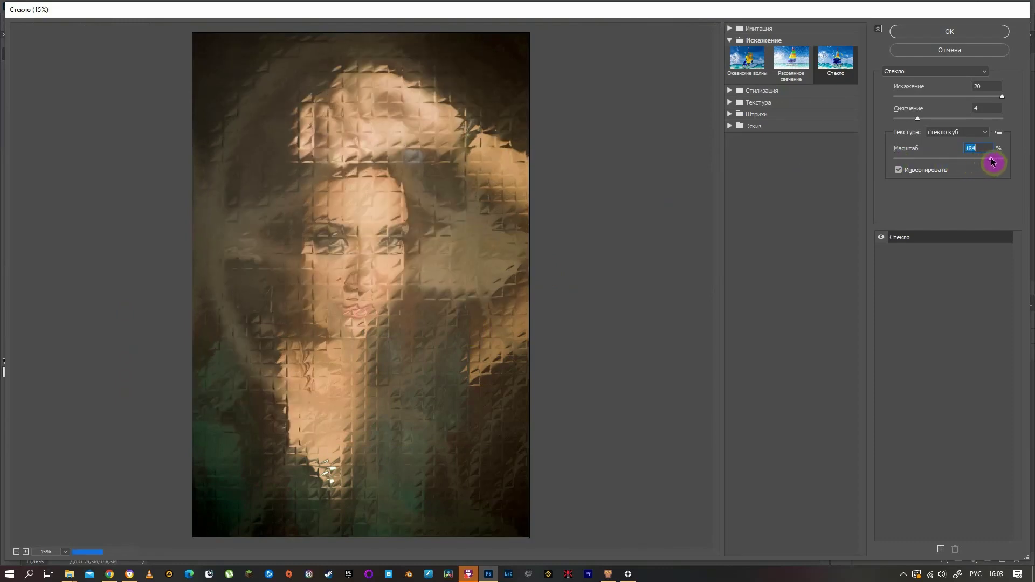
left_click_drag(919, 119, 953, 123)
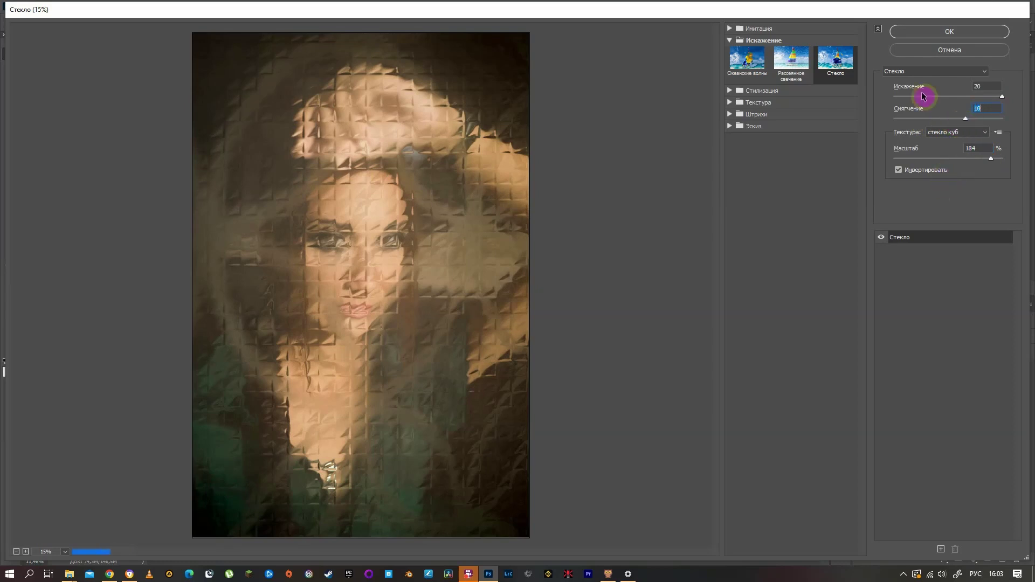
left_click(929, 34)
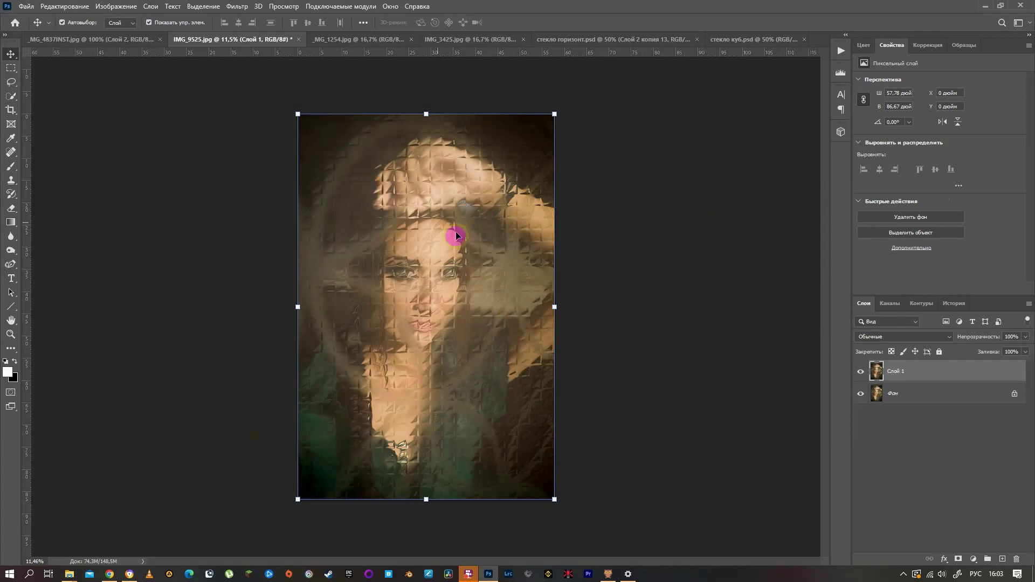
Delete a large elliptical area over the face from the glass layer, then switch to _MG_1254.jpg.
right_click(11, 75)
left_click(41, 79)
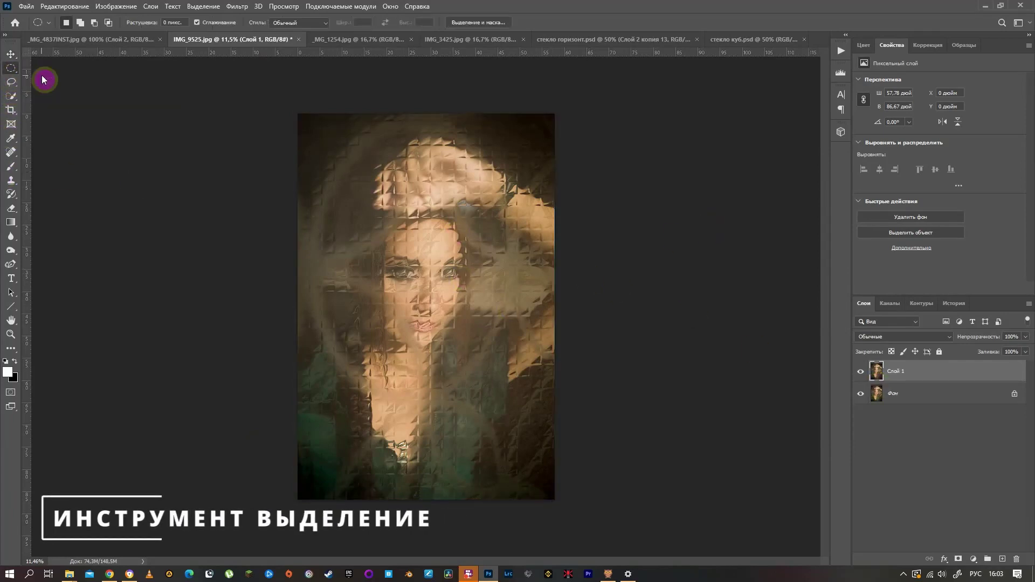
left_click_drag(367, 94, 656, 518)
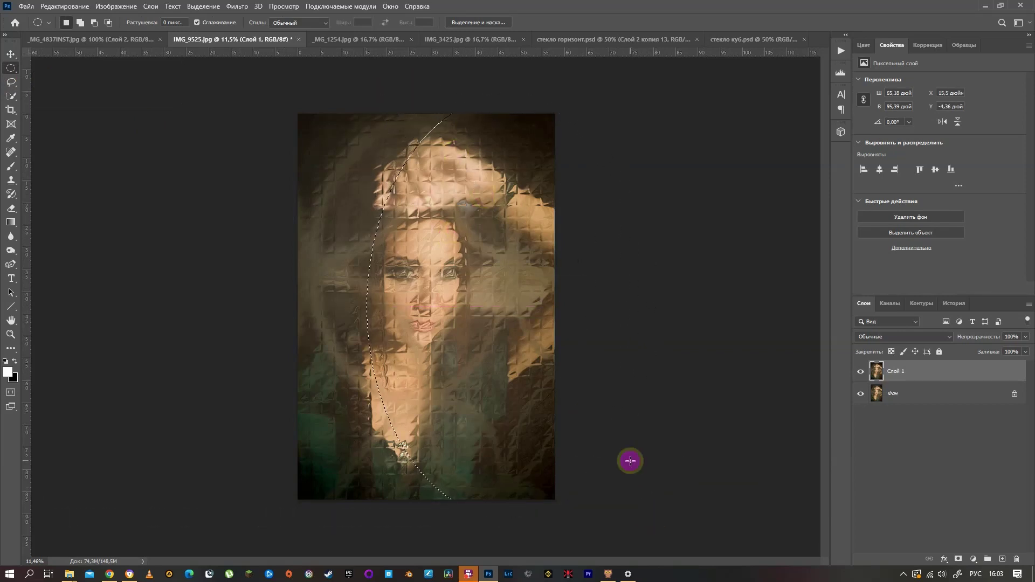
key("Delete")
left_click(639, 310)
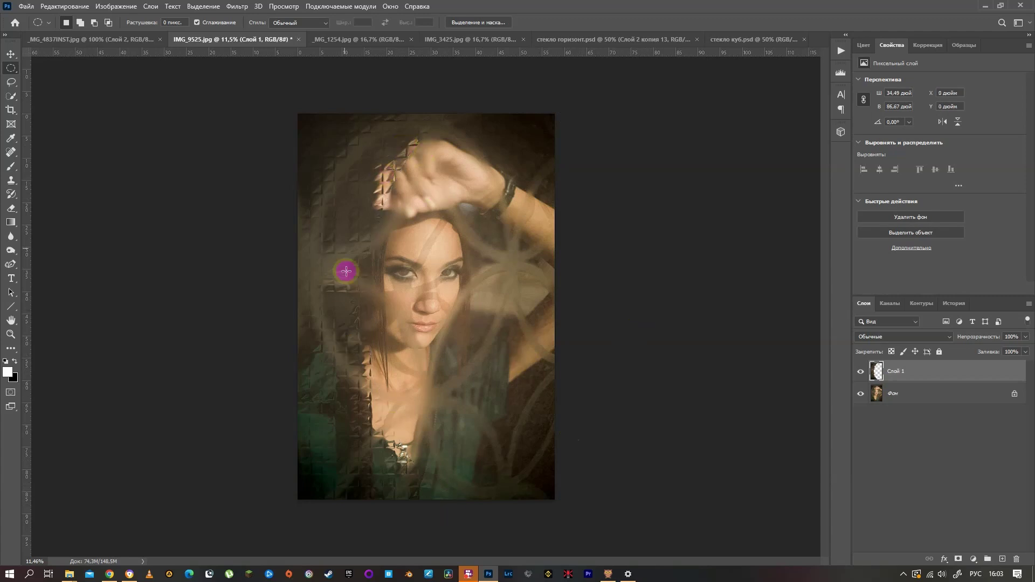
left_click(359, 42)
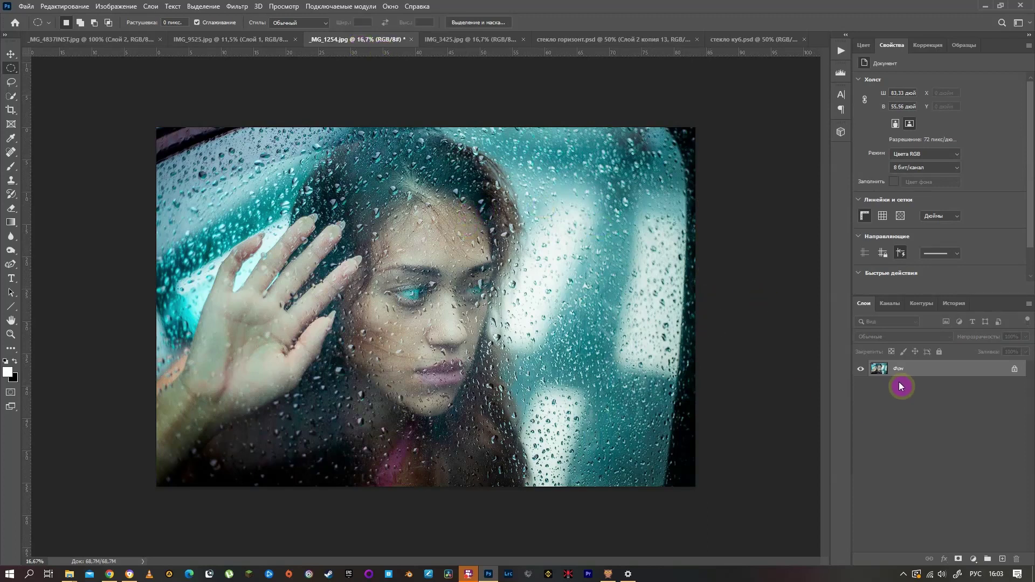
Duplicate the rain photo's background and load the 'стекло вертикаль' texture into the Glass filter.
key("ctrl+j")
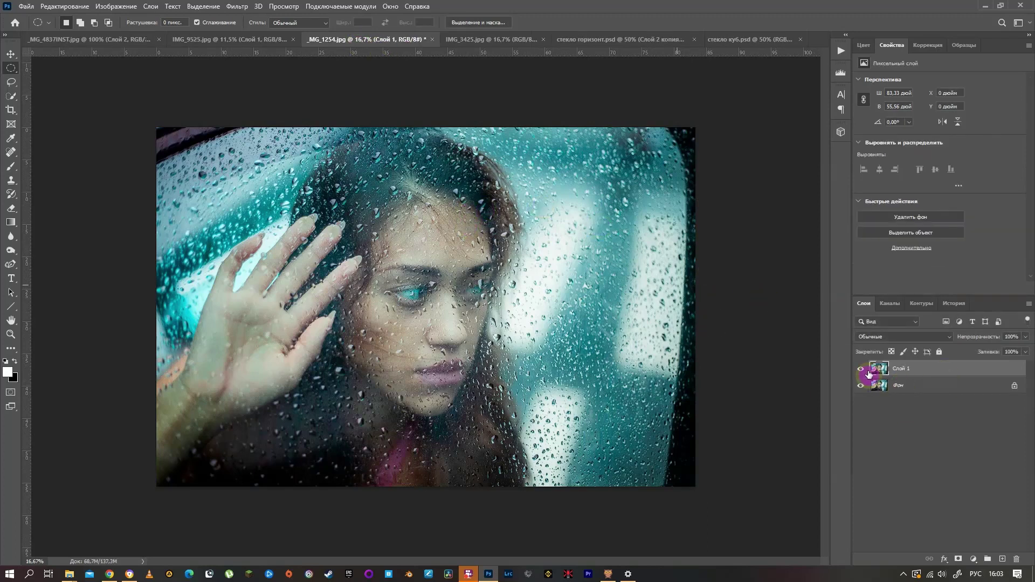
left_click(236, 6)
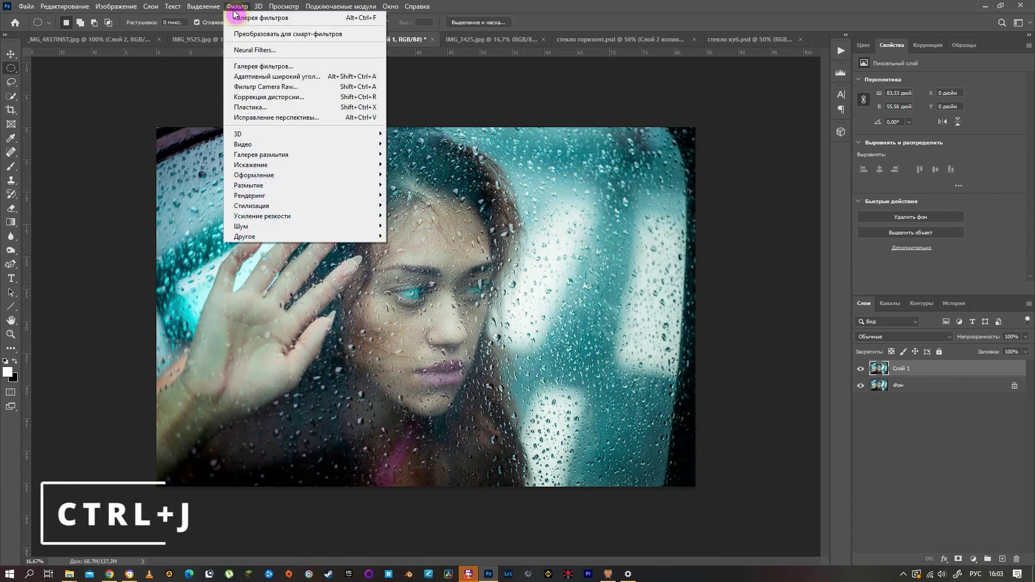
left_click(260, 66)
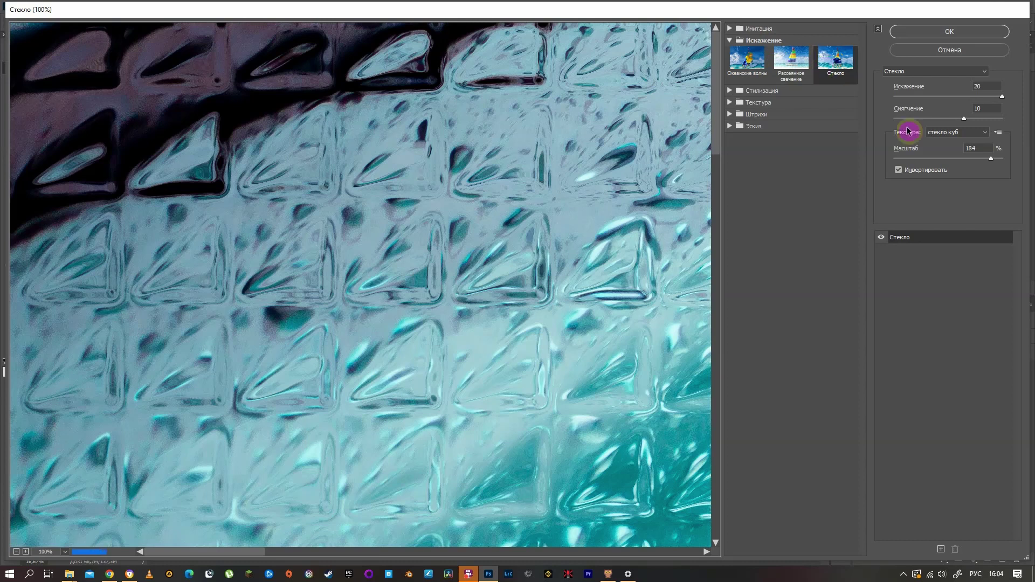
left_click(1000, 135)
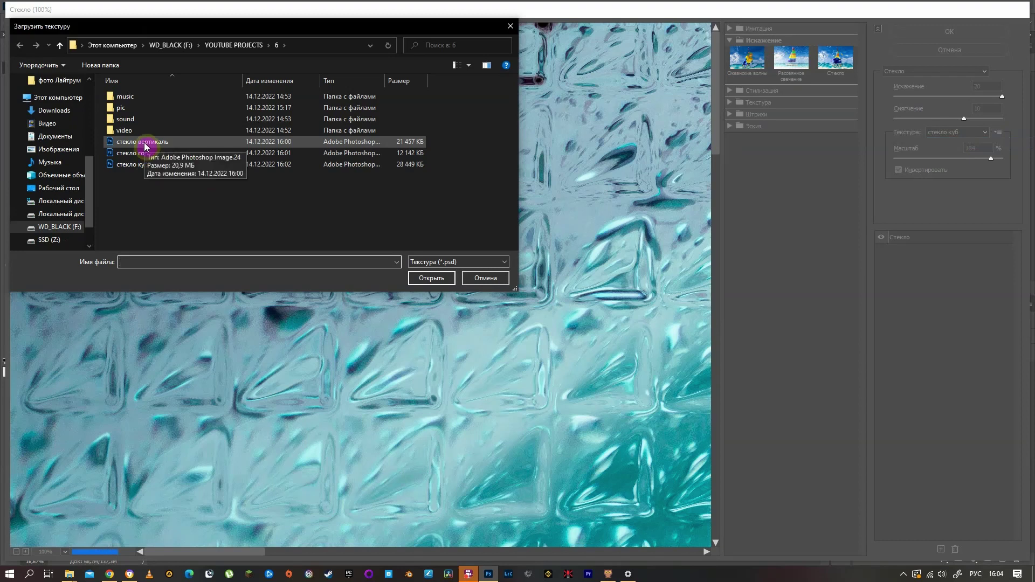
left_click(145, 145)
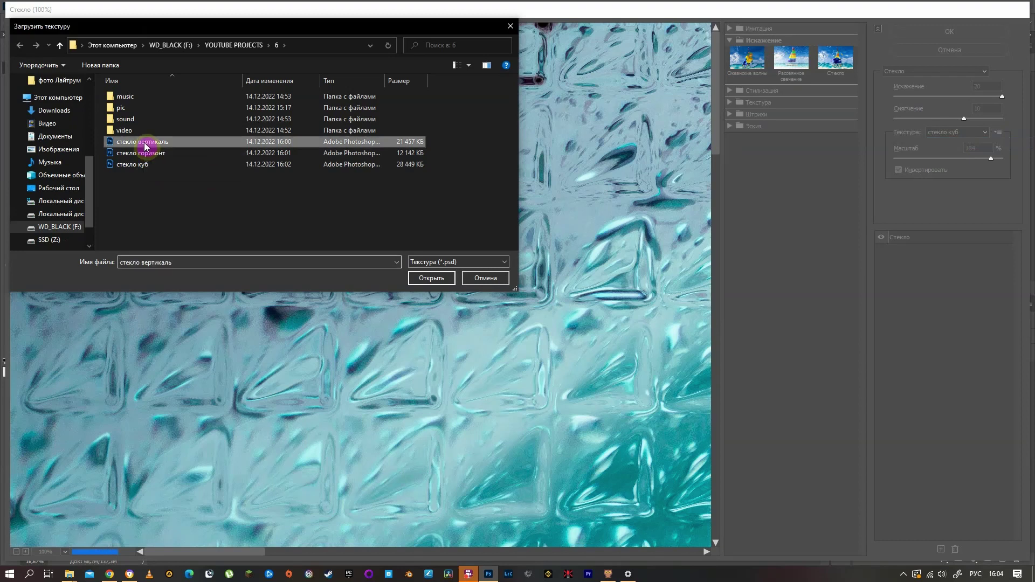
left_click(438, 279)
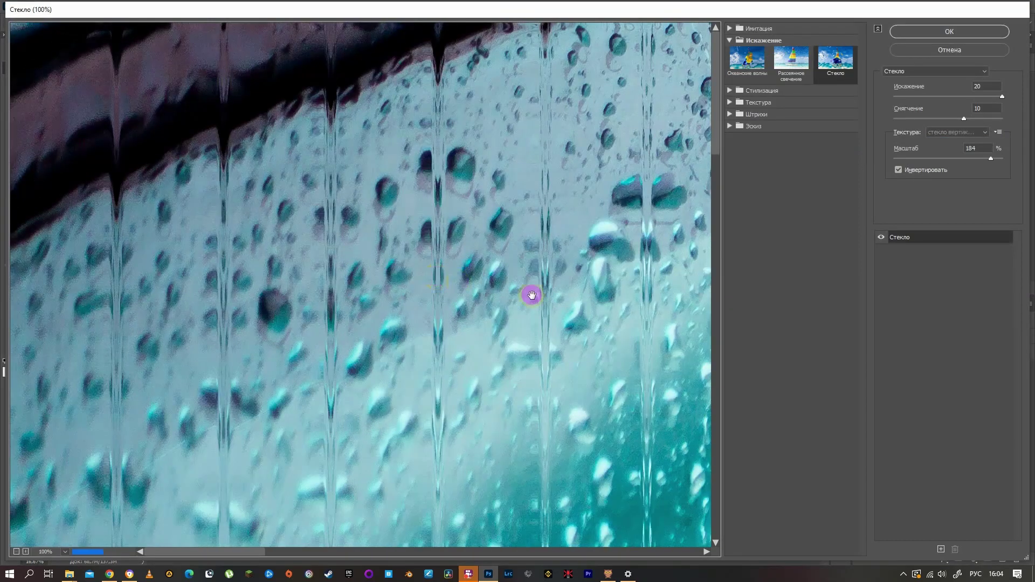
Set the Glass texture scale to 152 and smoothing to 13, then apply it.
key("ctrl+0")
left_click_drag(991, 159, 968, 159)
mouse_move(964, 118)
left_mouse_down()
mouse_move(926, 119)
mouse_move(990, 124)
left_mouse_up()
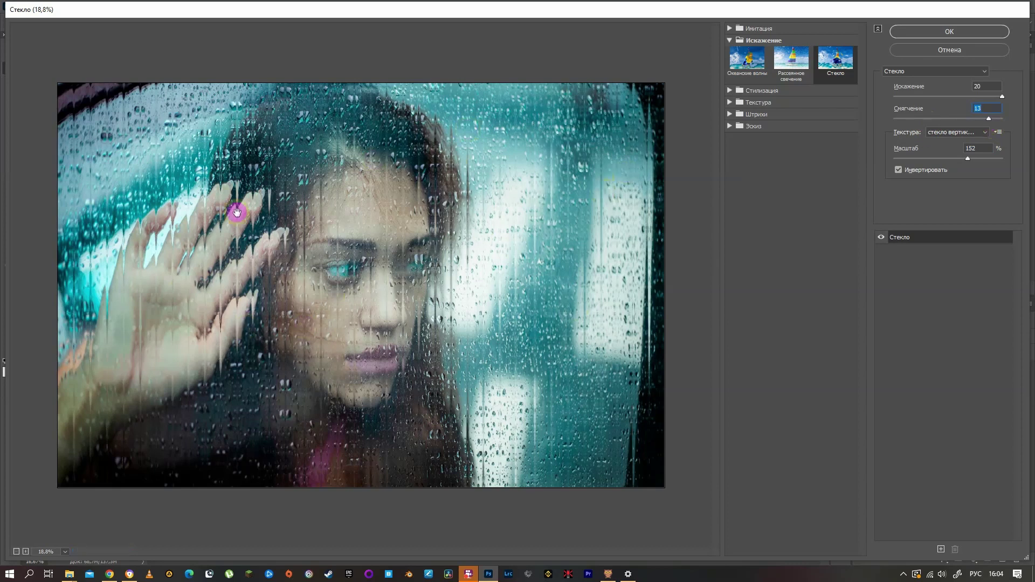
left_click(949, 33)
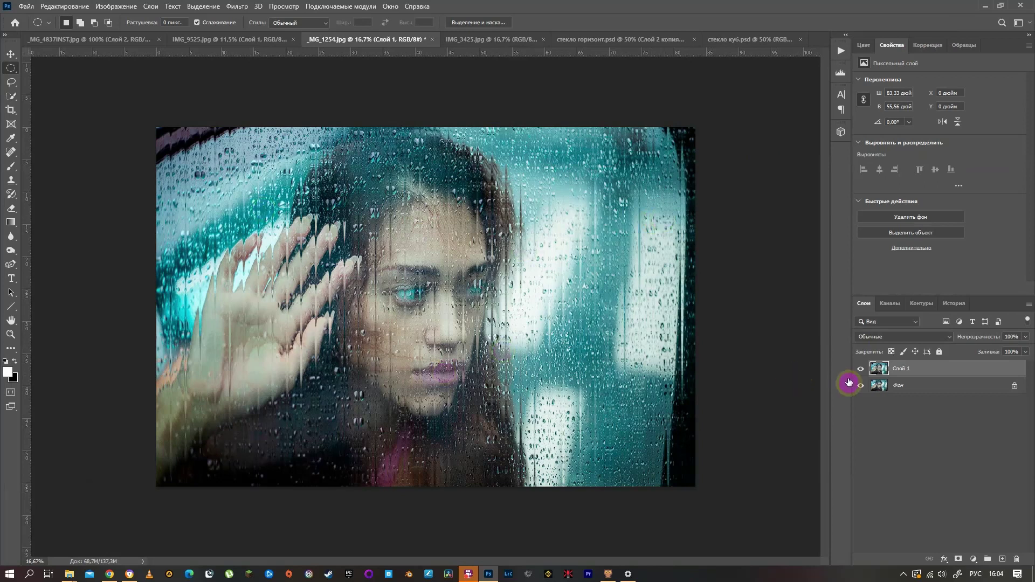
Toggle Слой 1's visibility to compare the rain photo before and after, then switch to IMG_3425.jpg.
left_click(860, 369)
left_click(861, 370)
left_click(861, 371)
left_click(860, 371)
left_click(474, 46)
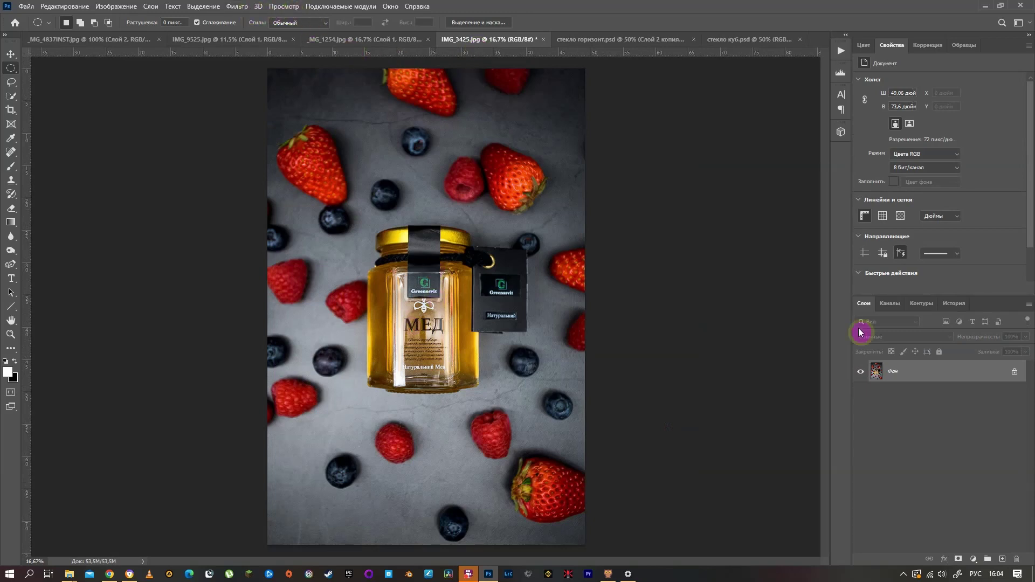
Duplicate the honey jar layer and load the 'стекло горизонт' texture into the Glass filter.
key("ctrl+j")
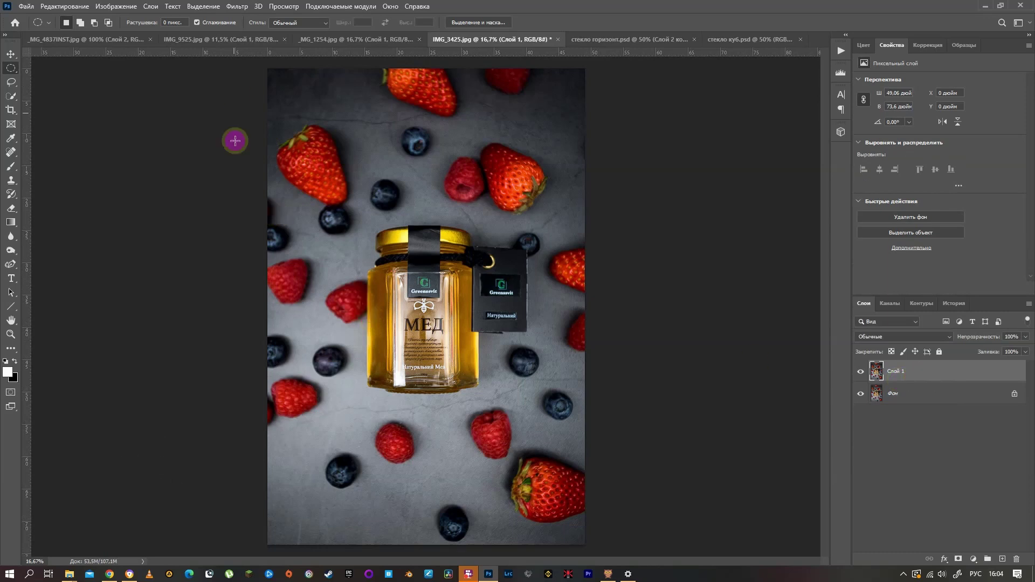
left_click(235, 7)
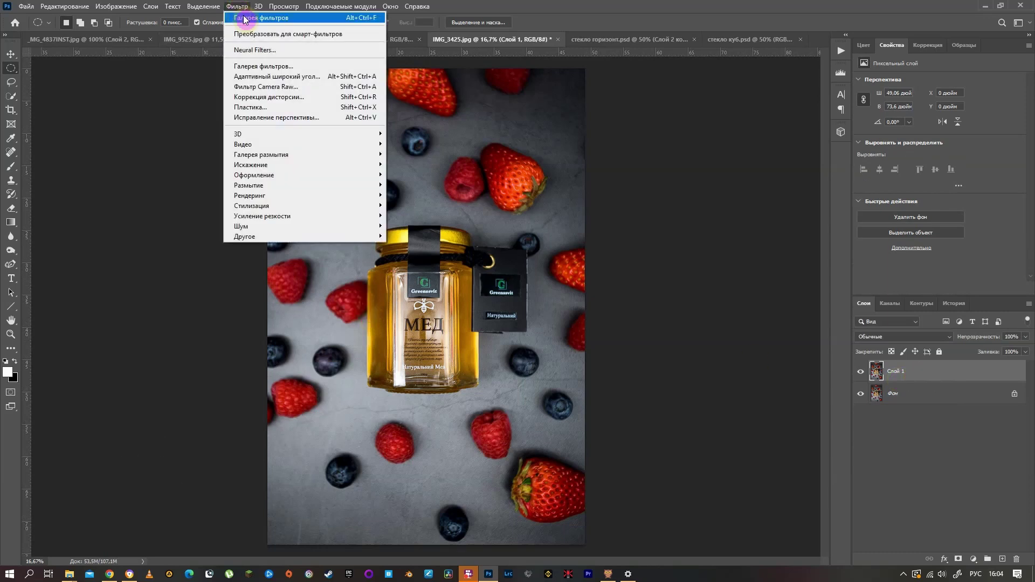
left_click(261, 66)
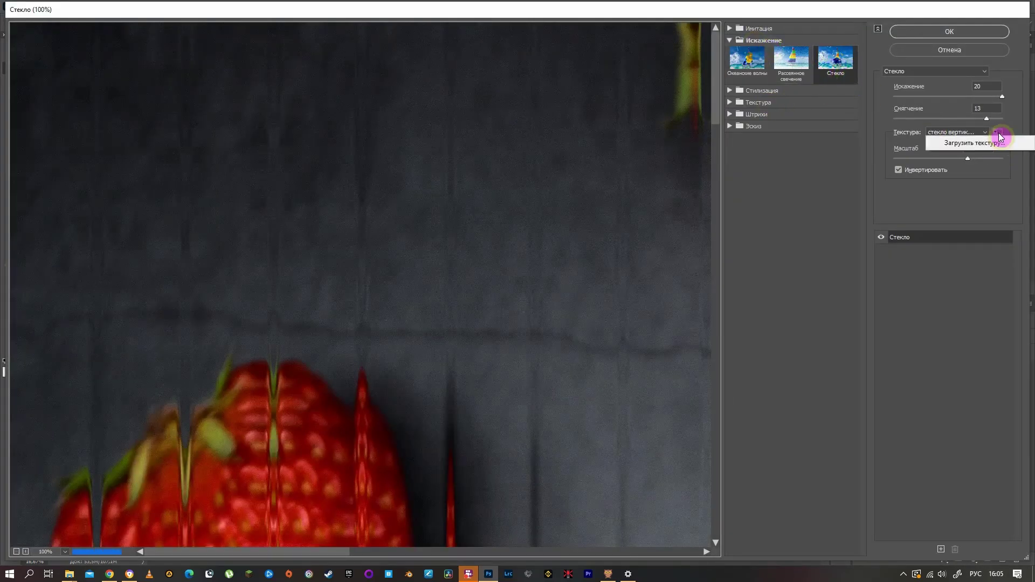
left_click(984, 141)
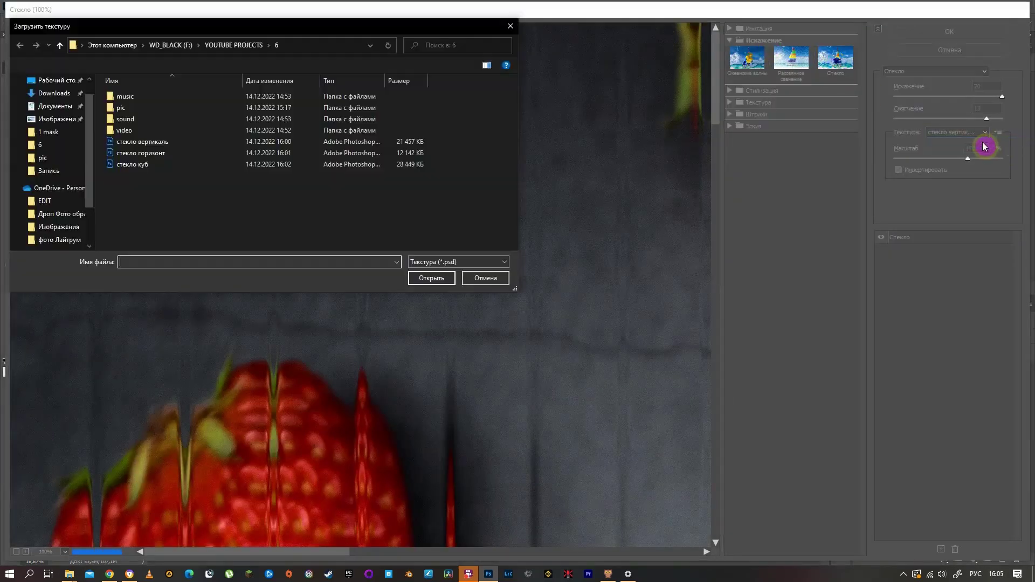
left_click(161, 154)
left_click(431, 277)
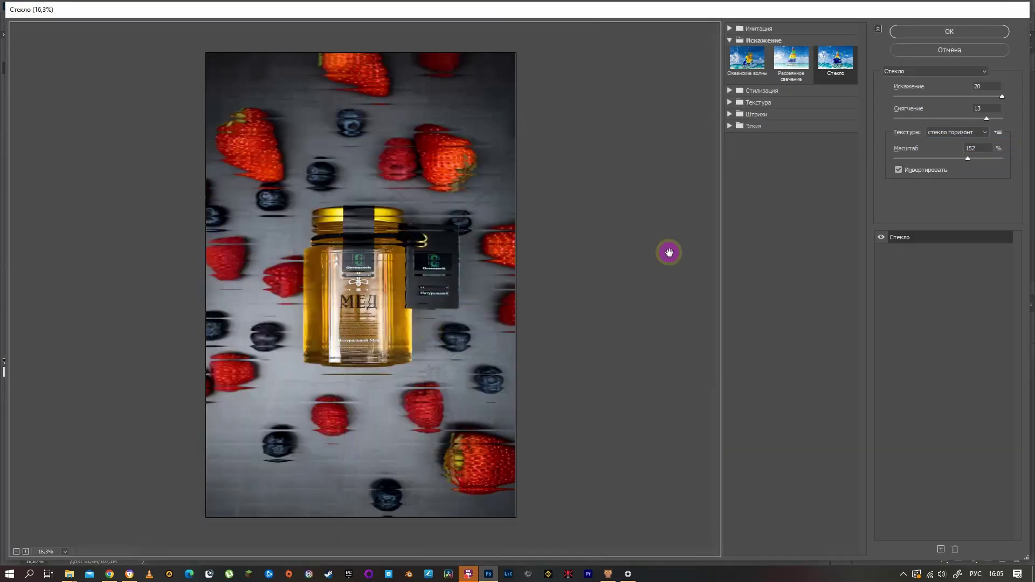
Set Glass scale to 125, smoothing 5 and distortion 20, then apply it.
mouse_move(969, 158)
left_mouse_down()
mouse_move(982, 158)
mouse_move(949, 160)
left_mouse_up()
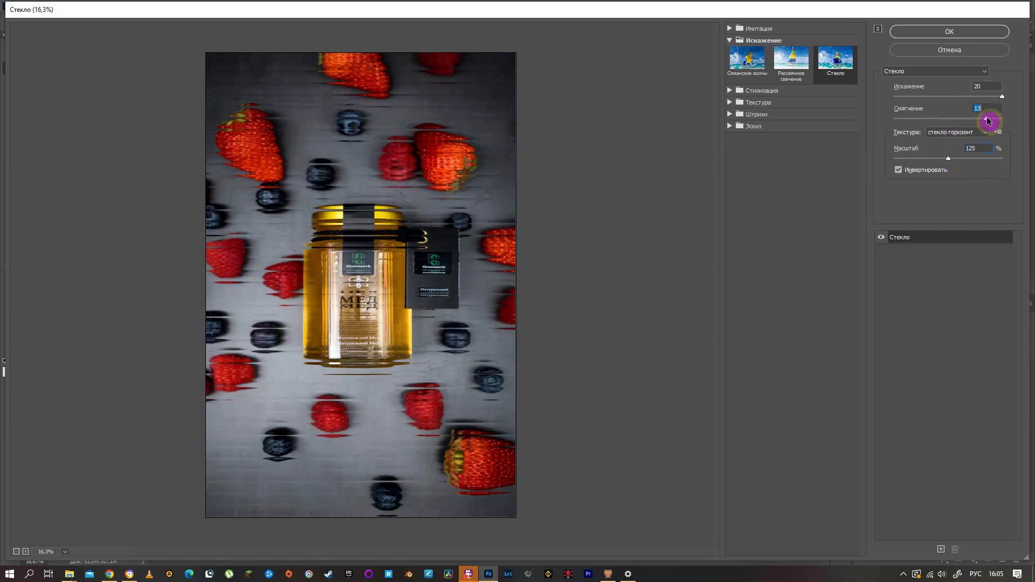
left_click_drag(988, 121, 931, 124)
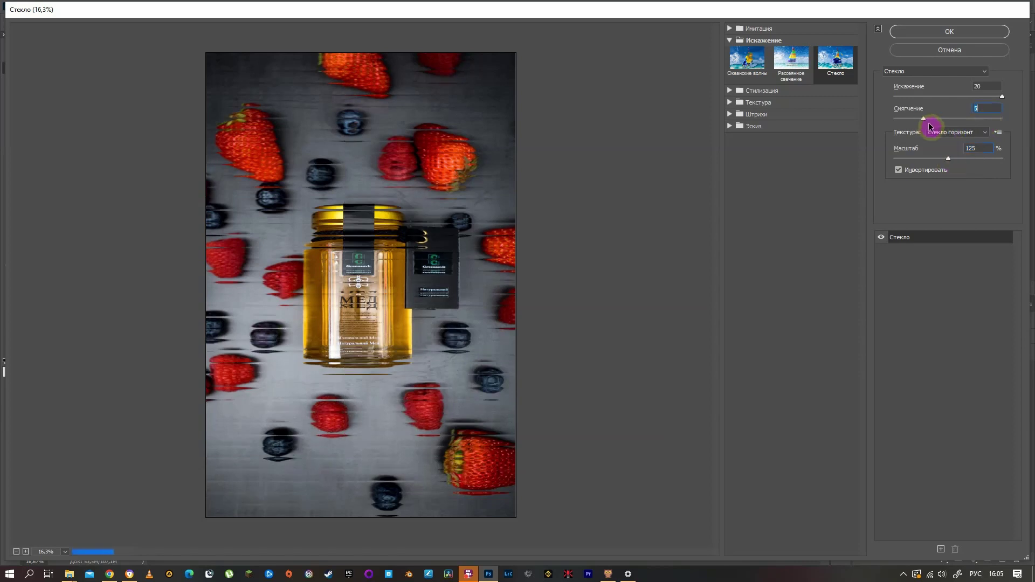
left_click_drag(1002, 97, 981, 97)
left_click(1004, 98)
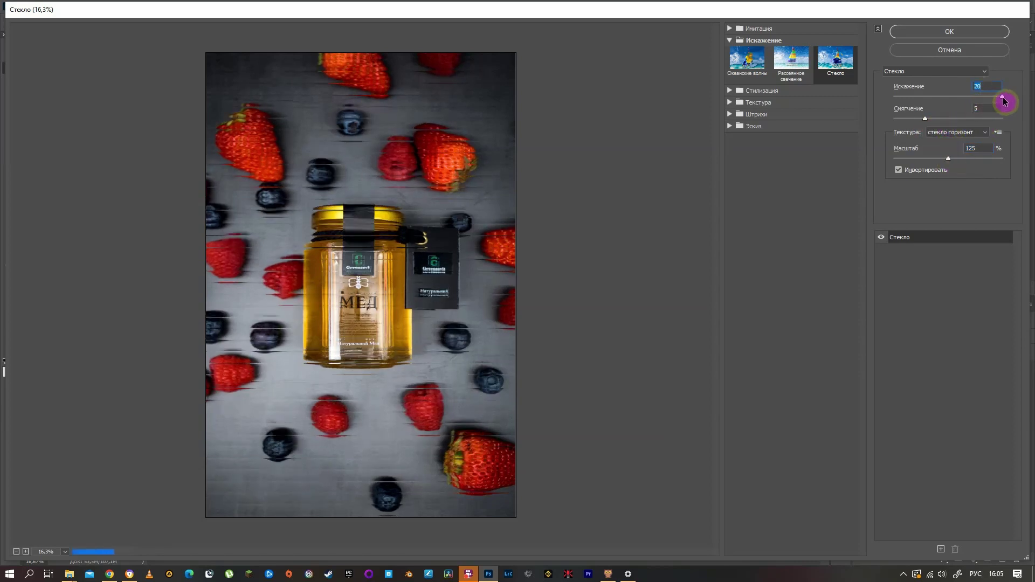
left_click(973, 31)
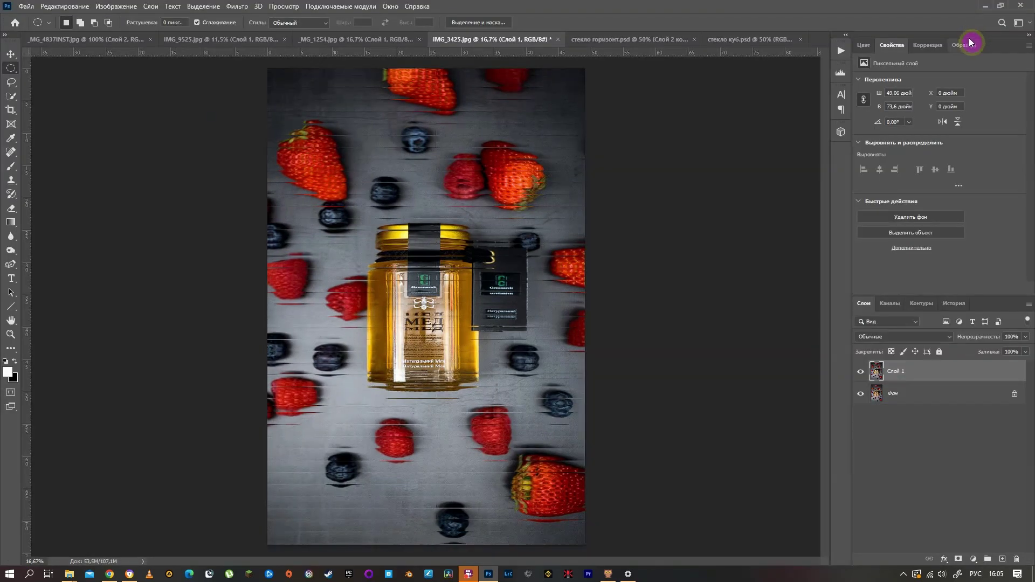
Clear a rectangle around the honey jar from the glass layer and toggle Слой 1 to compare.
right_click(10, 68)
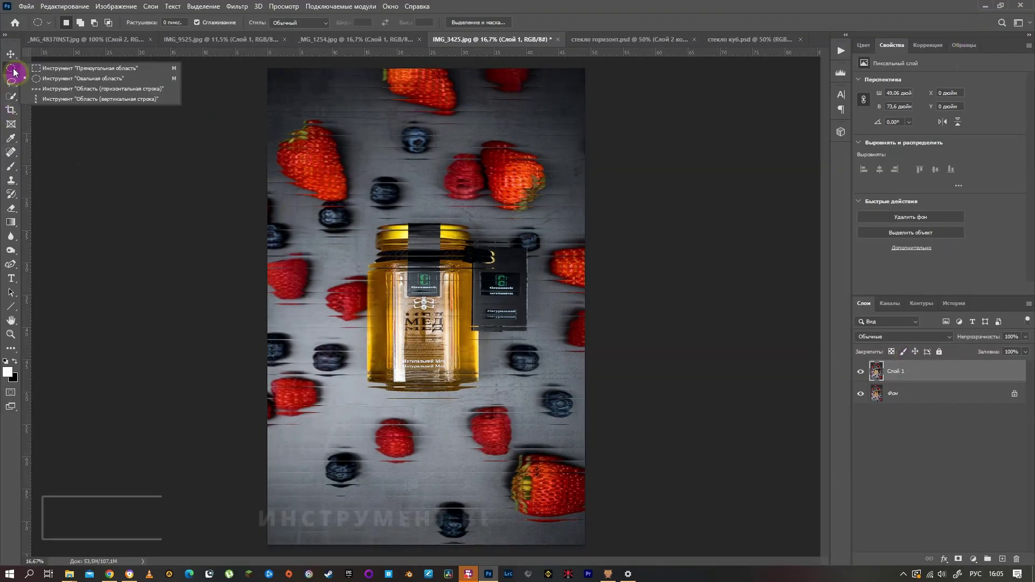
left_click(52, 69)
left_click_drag(332, 200, 532, 423)
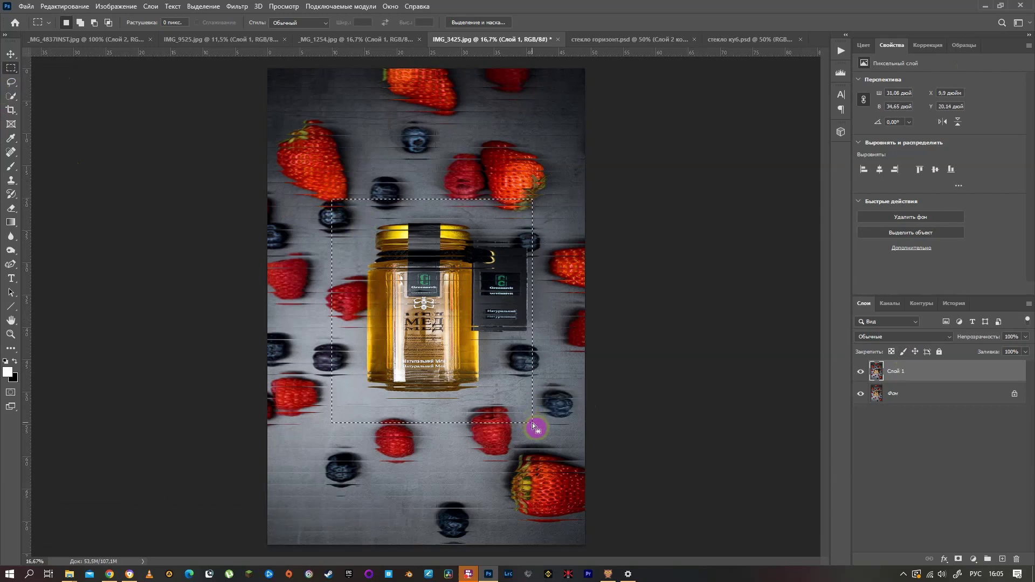
key("ctrl+d")
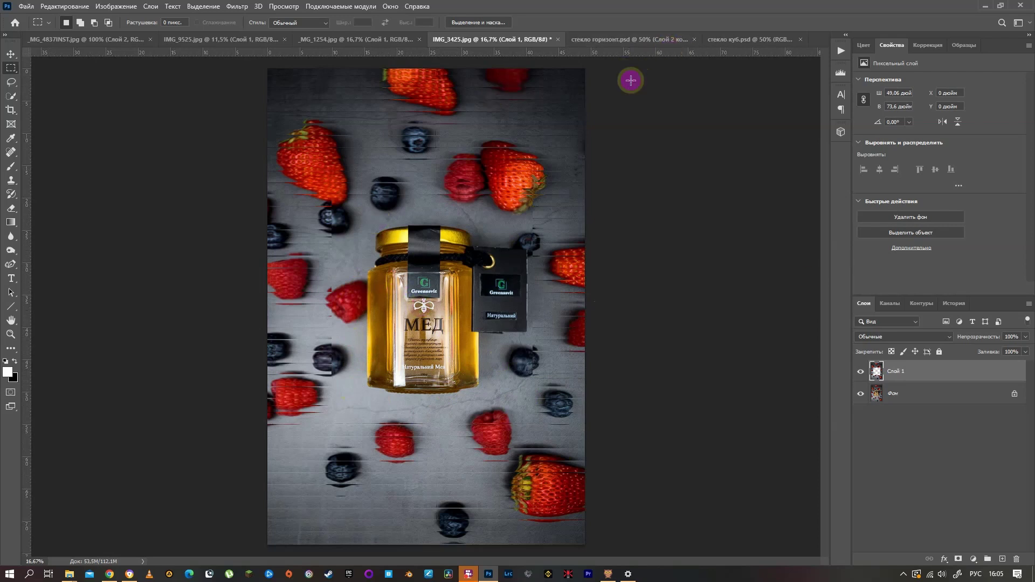
left_click(861, 372)
left_click(861, 371)
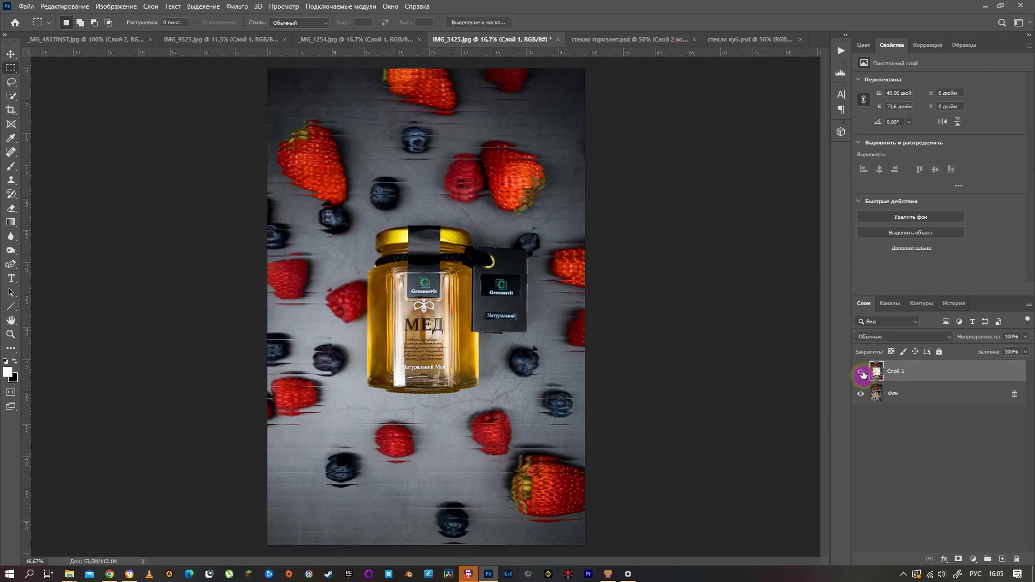
left_click(862, 372)
On _MG_1254.jpg, toggle Слой 1's visibility to compare the glass effect with the original.
left_click(396, 41)
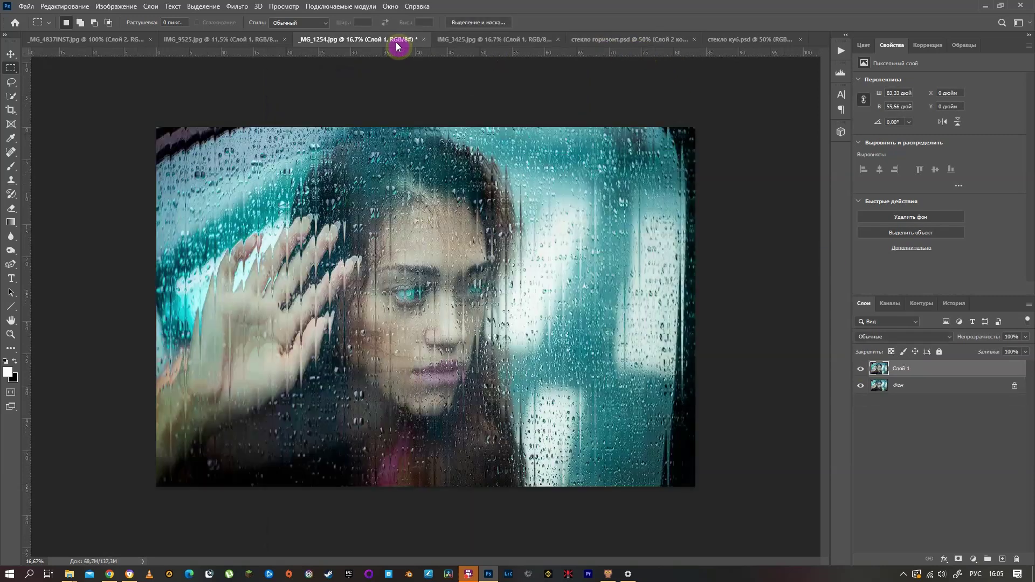
left_click(860, 372)
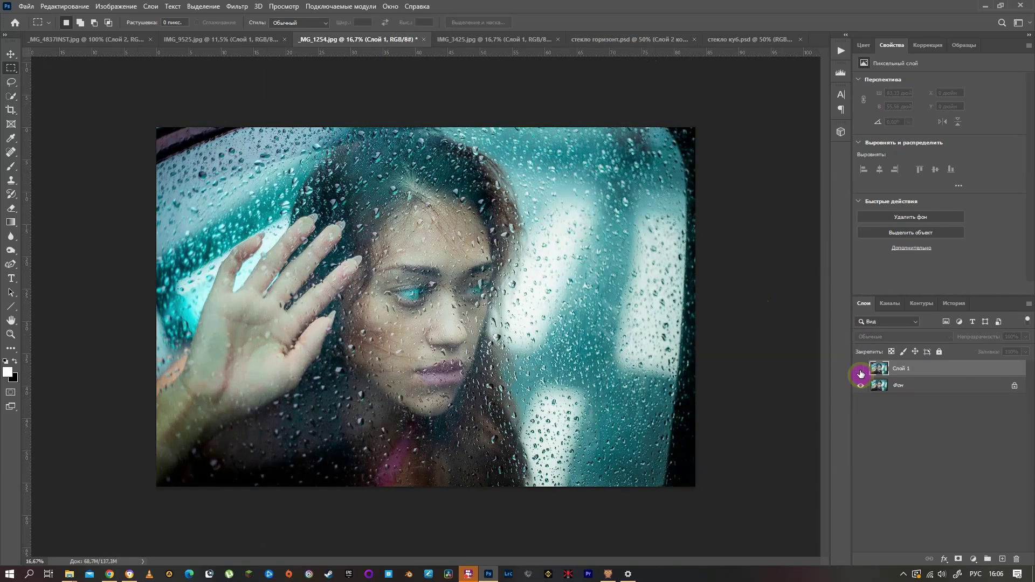
left_click(860, 372)
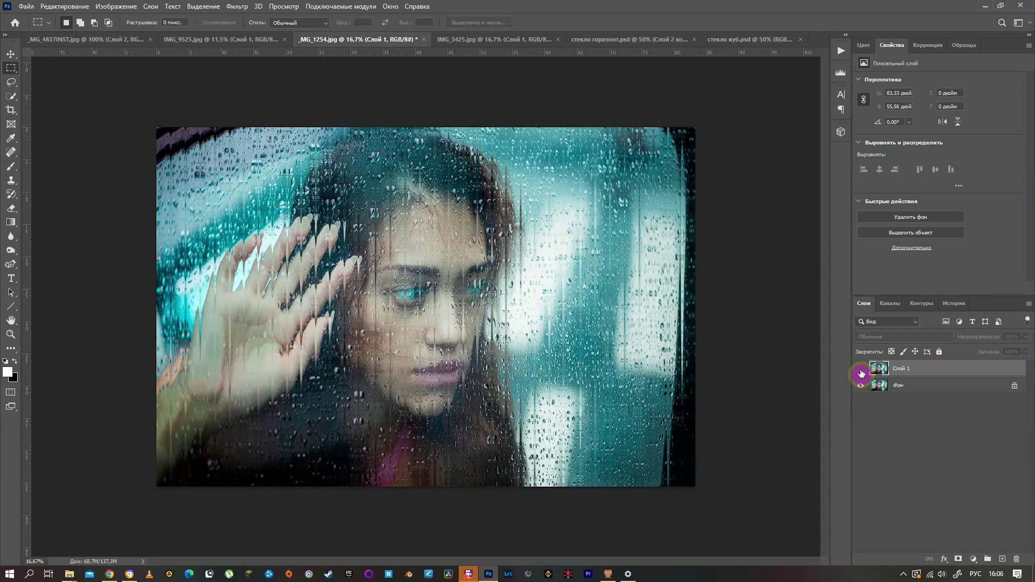
left_click(860, 372)
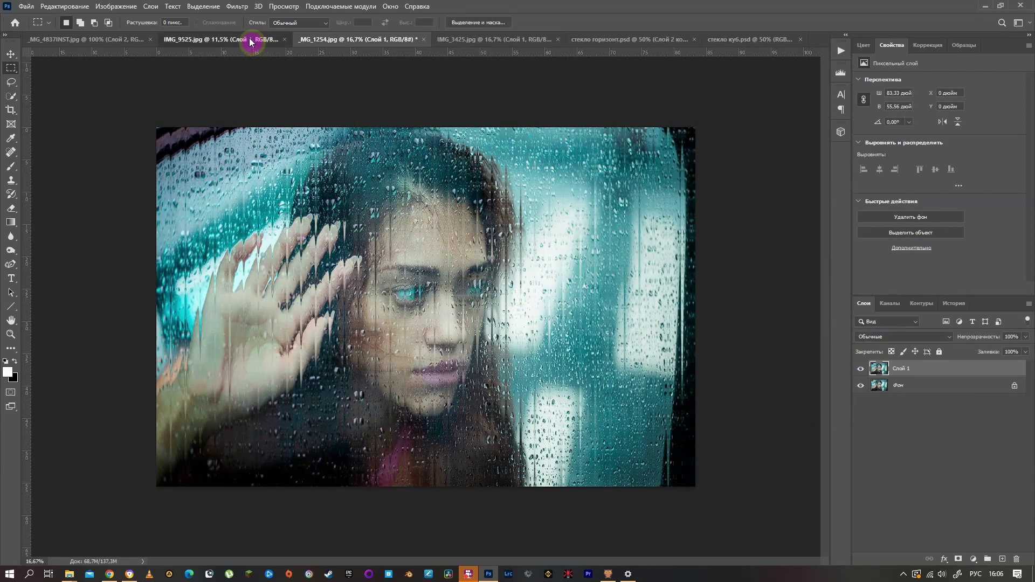
On the IMG_9525 portrait, toggle the glass layer's visibility to compare before and after.
left_click(248, 40)
left_click(861, 372)
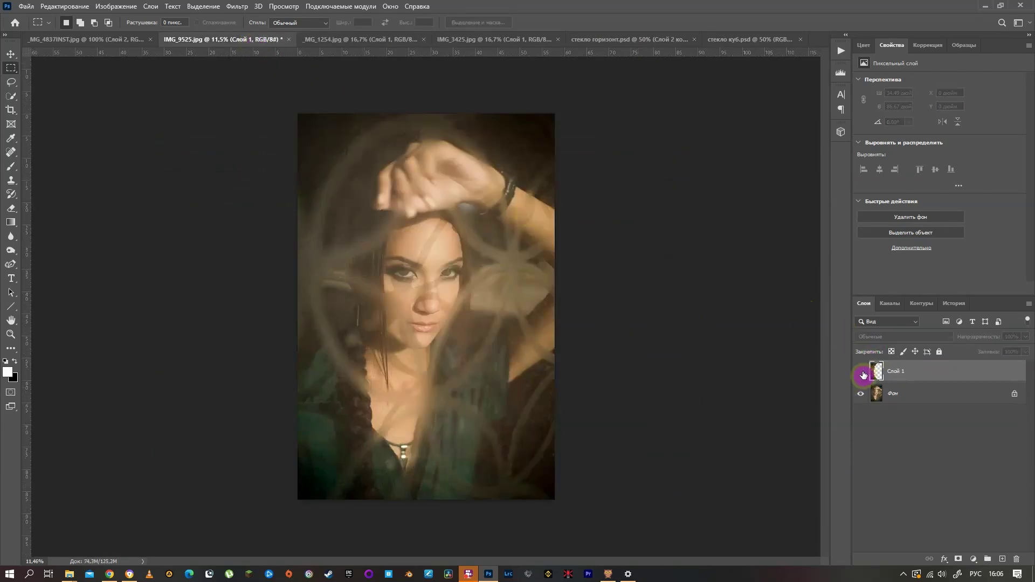
left_click(861, 372)
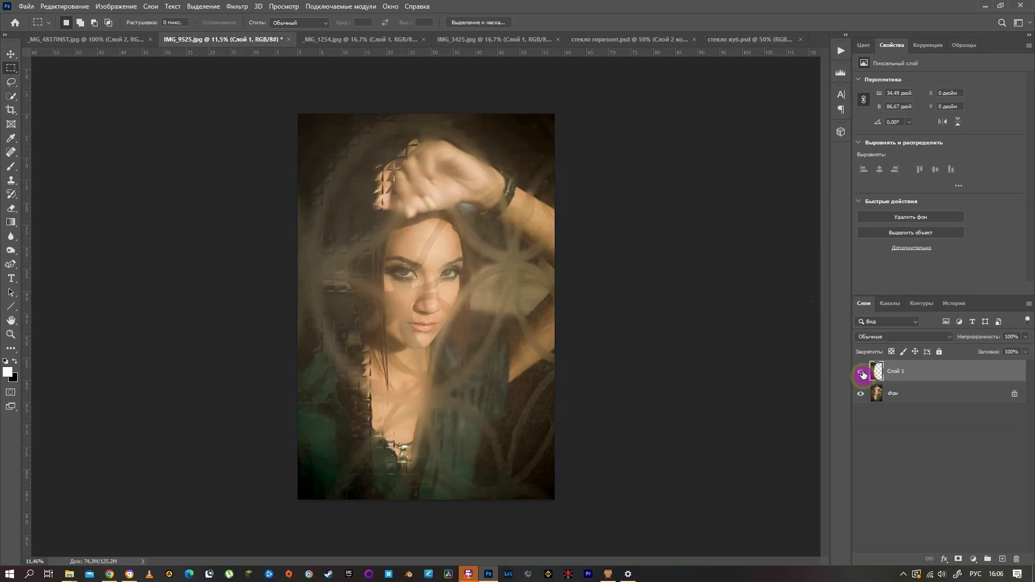
left_click(862, 373)
left_click(861, 372)
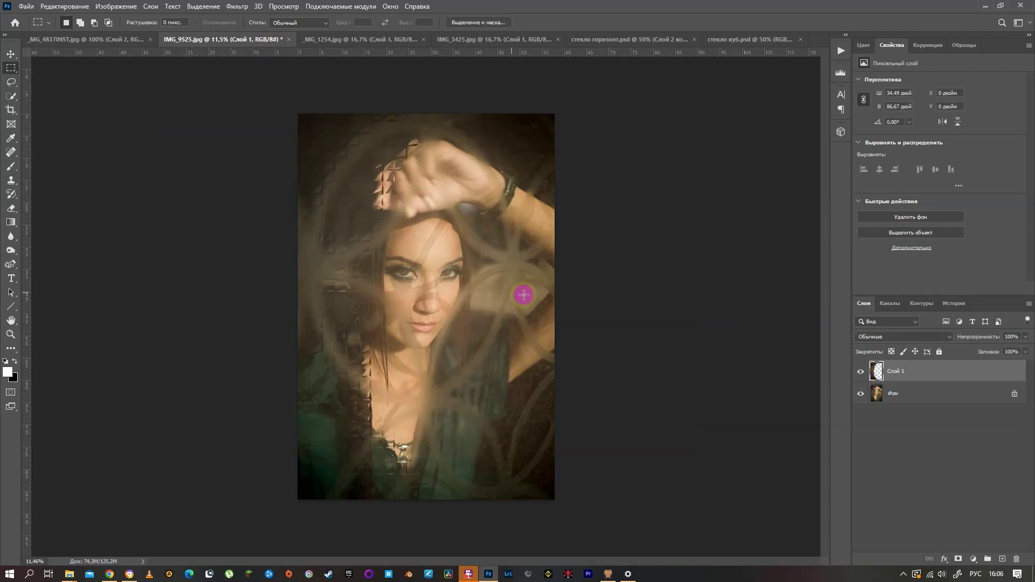